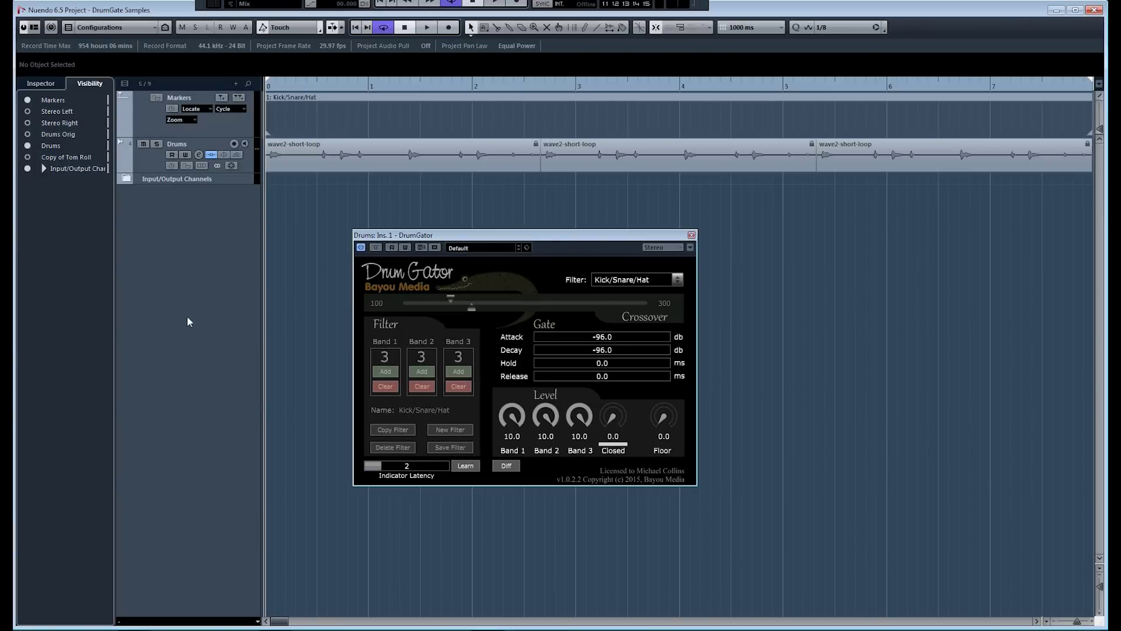
# Make the Markers track taller with Ctrl+Down so the Drums track sits lower.
pyautogui.hotkey('ctrl', 'Down')
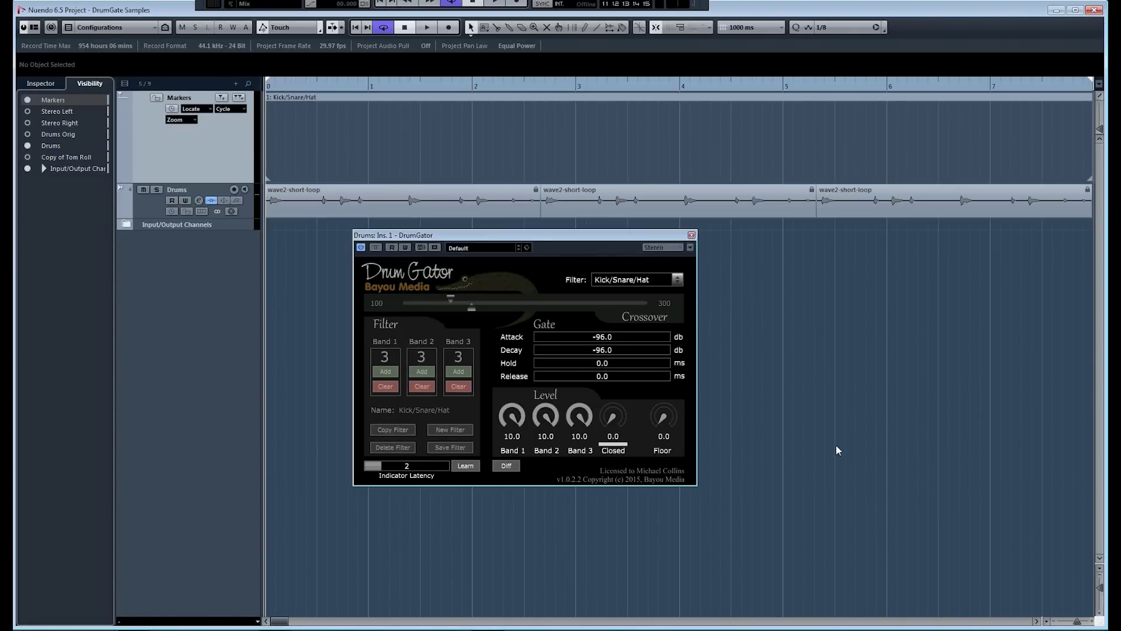
# Start playback of the kick/snare/hat loop and ease DrumGator's Decay cut to -54.7 dB.
pyautogui.press('space')
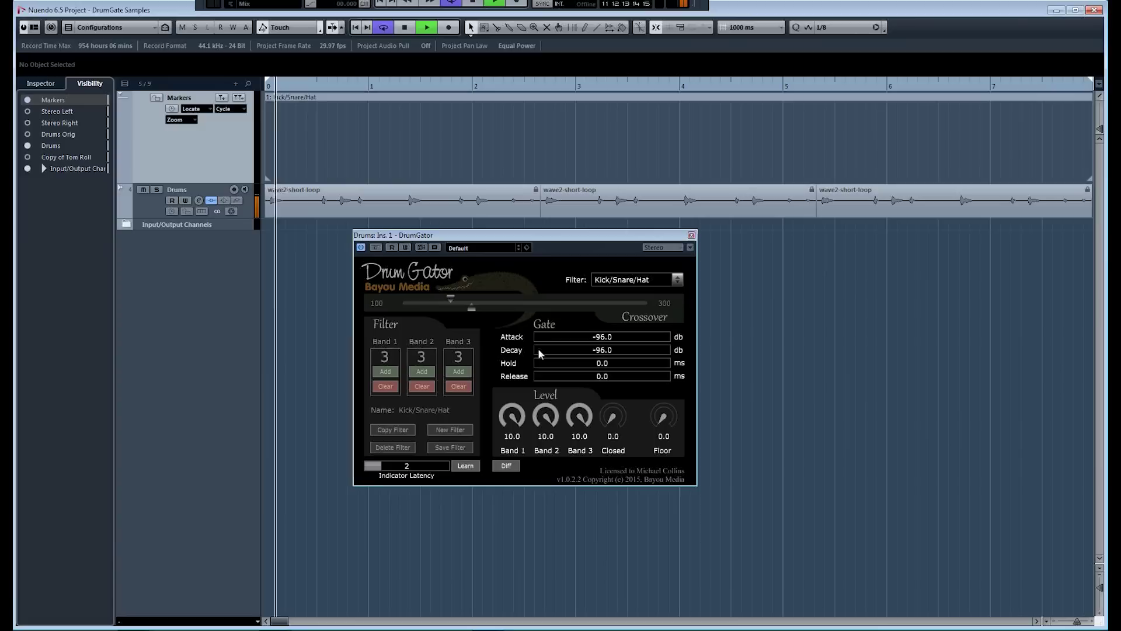
pyautogui.moveTo(537, 348); pyautogui.dragTo(545, 348)
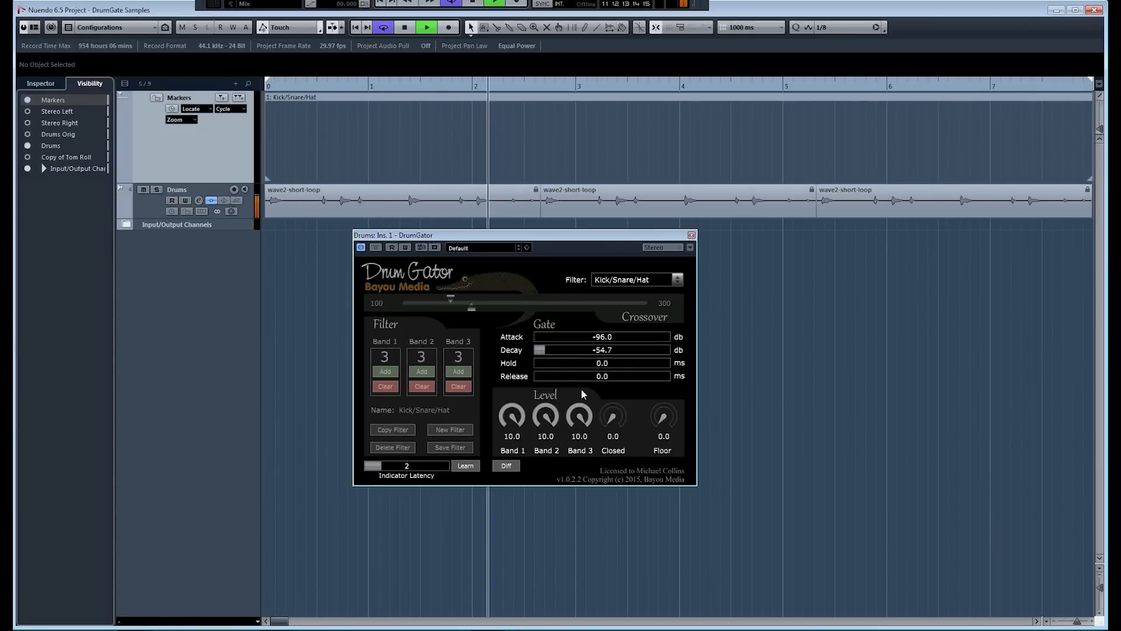
# Fine-tune DrumGator's Decay to -52.6 dB and bring Attack to about -31.0 dB.
pyautogui.moveTo(541, 348); pyautogui.dragTo(548, 350)
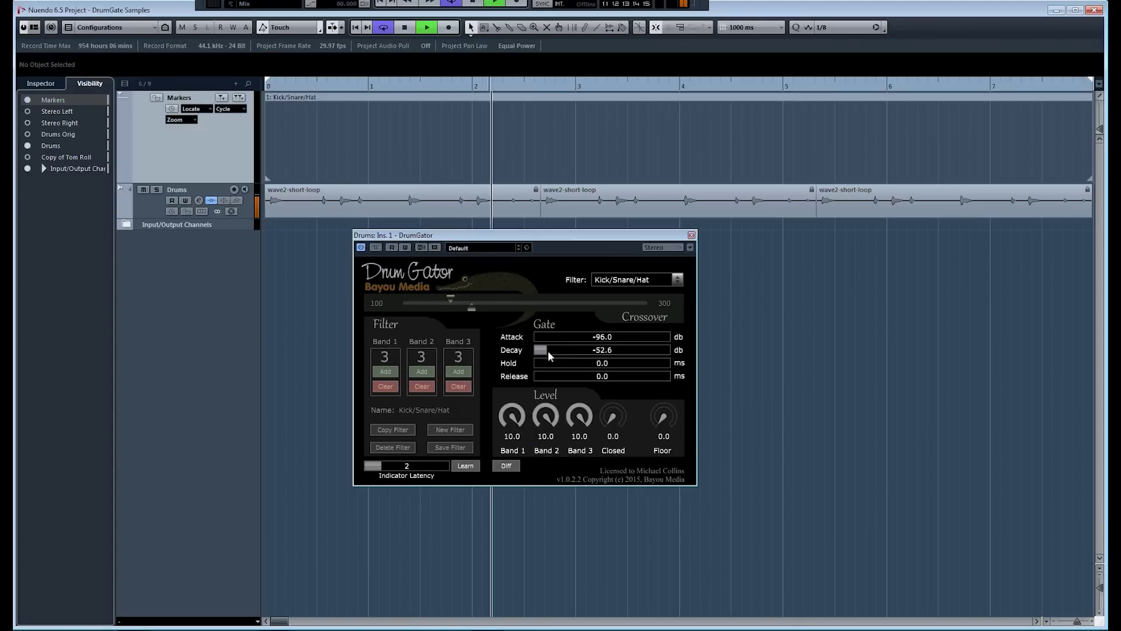
pyautogui.moveTo(542, 337); pyautogui.dragTo(577, 339)
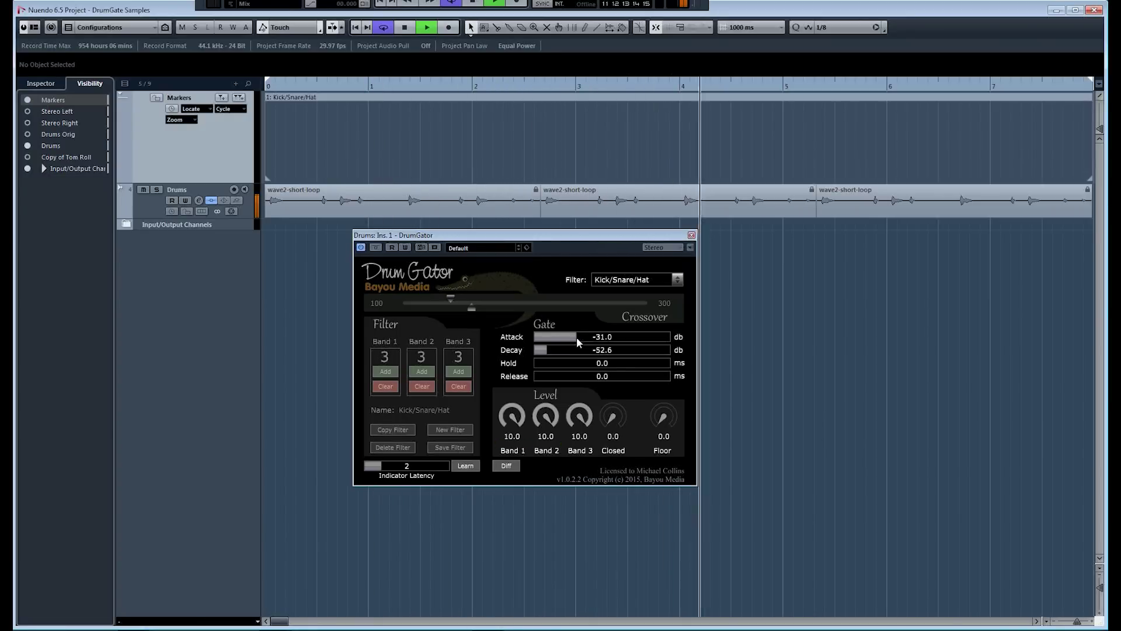
# Audition higher and lower Attack boosts, pull Attack back down, then raise Decay toward 0 dB.
pyautogui.moveTo(576, 337); pyautogui.dragTo(597, 341)
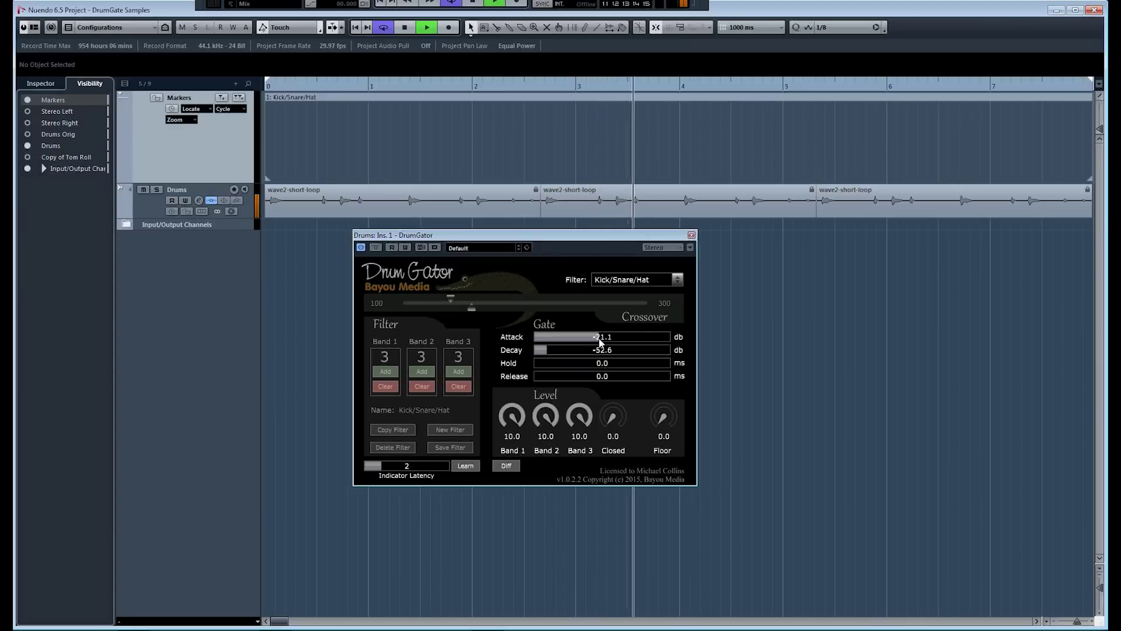
pyautogui.moveTo(601, 342); pyautogui.dragTo(596, 343)
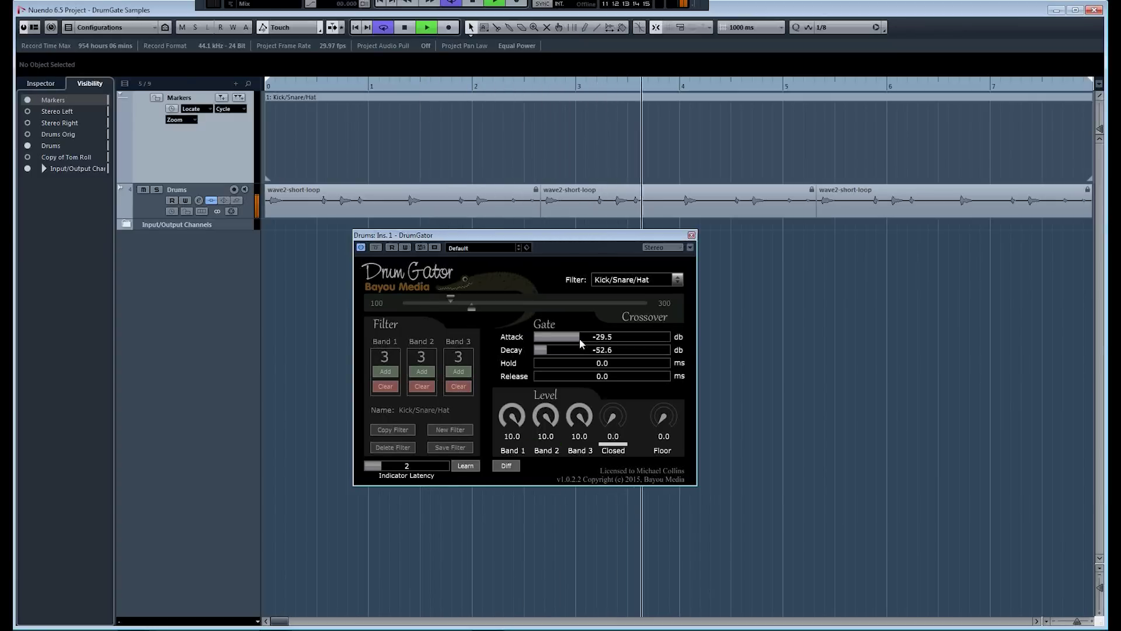
pyautogui.moveTo(580, 338); pyautogui.dragTo(603, 339)
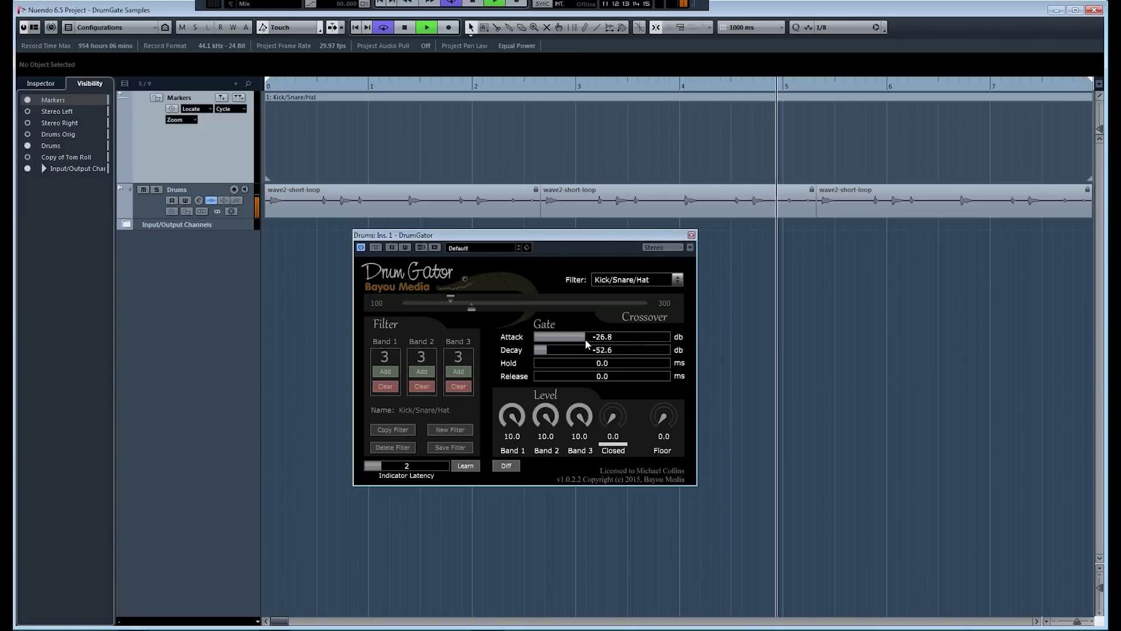
pyautogui.moveTo(585, 339)
pyautogui.mouseDown()
pyautogui.moveTo(570, 337)
pyautogui.moveTo(580, 335)
pyautogui.mouseUp()
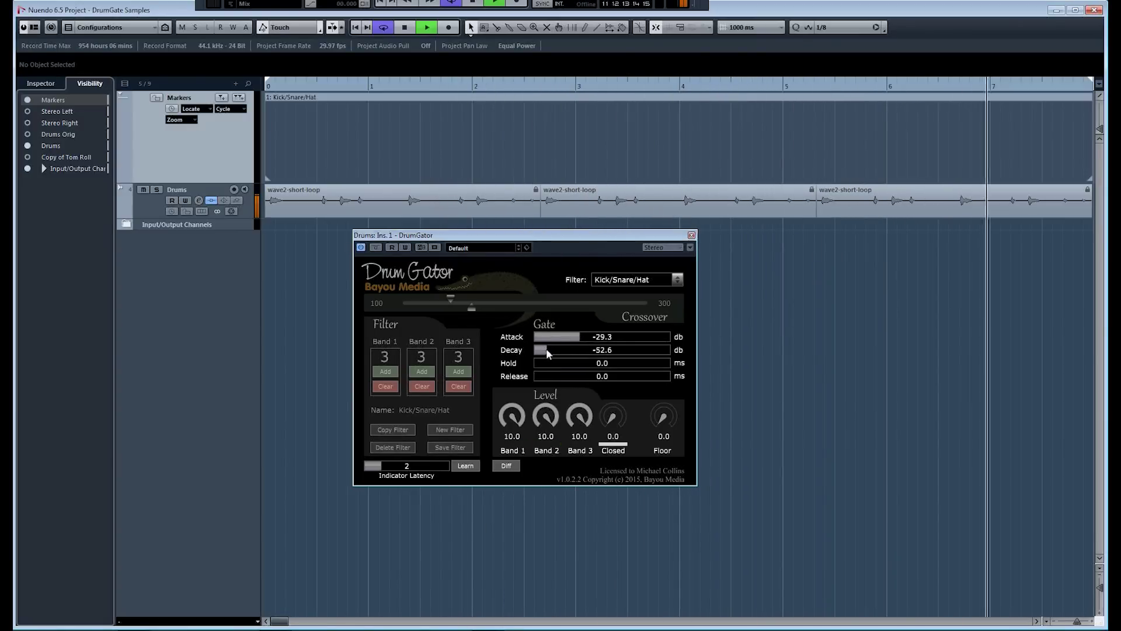
pyautogui.moveTo(578, 338); pyautogui.dragTo(547, 349)
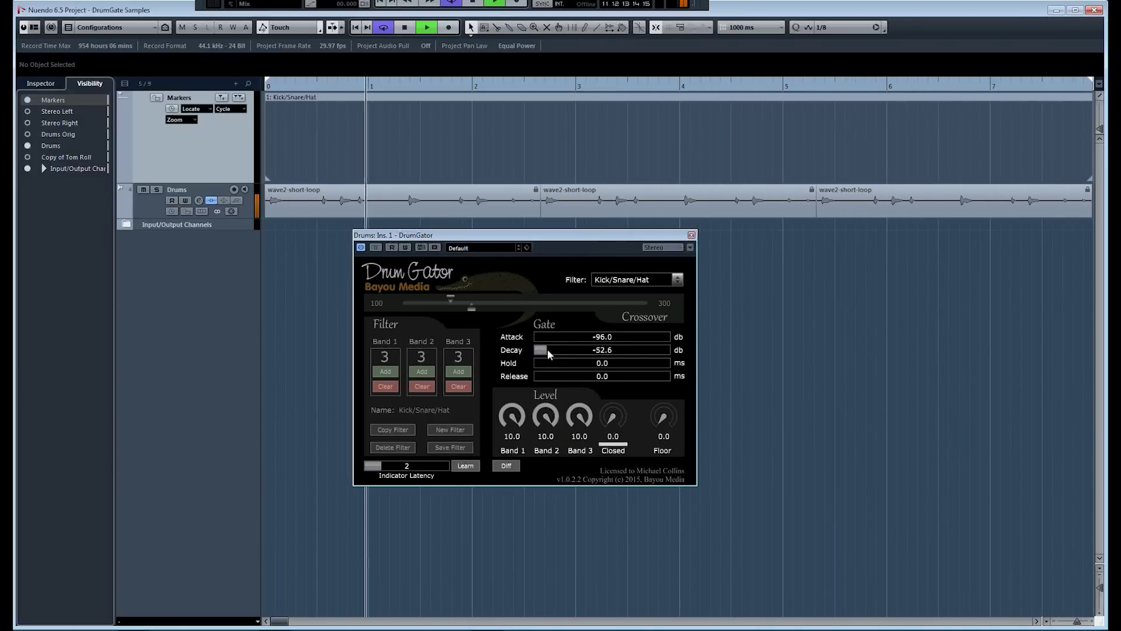
pyautogui.moveTo(548, 349); pyautogui.dragTo(679, 354)
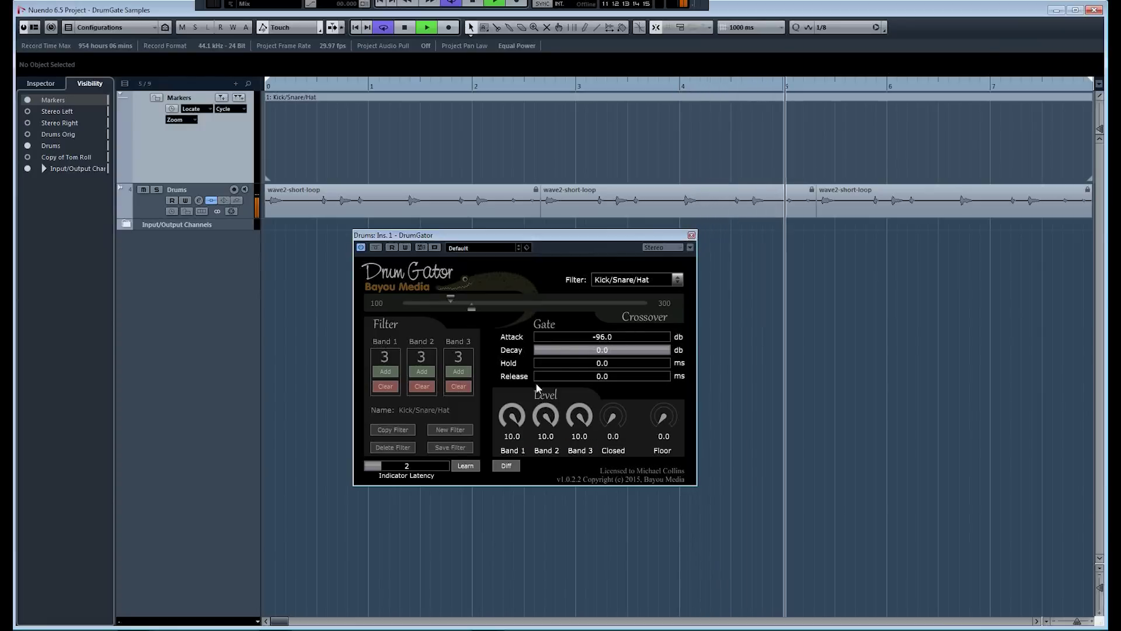
# Lengthen the gate's Hold to 45.7 ms and Release to 60.6 ms.
pyautogui.moveTo(538, 371); pyautogui.dragTo(575, 364)
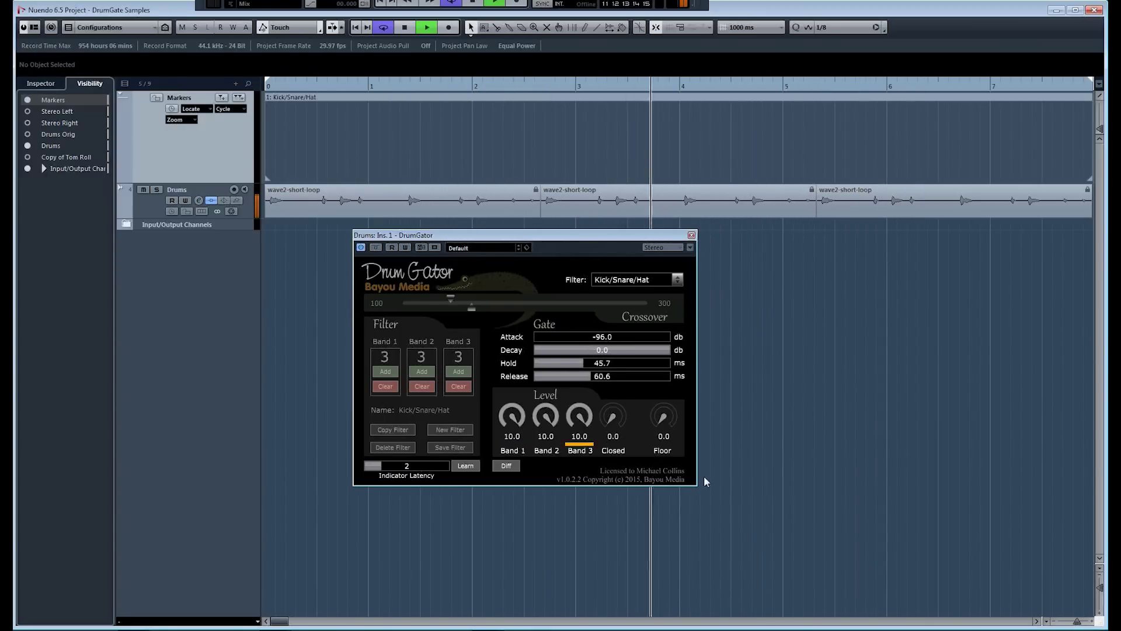
# Try various Hold and Release times, reset the gate to neutral, and drop Band 2's level to 0.0.
pyautogui.moveTo(650, 353); pyautogui.dragTo(609, 365)
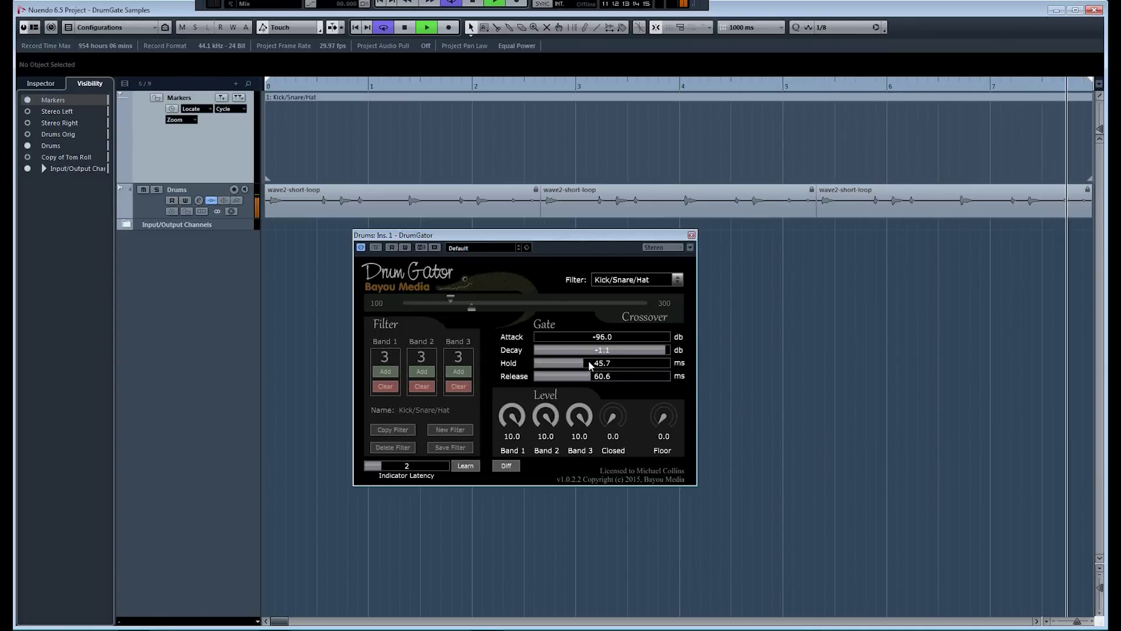
pyautogui.click(588, 362)
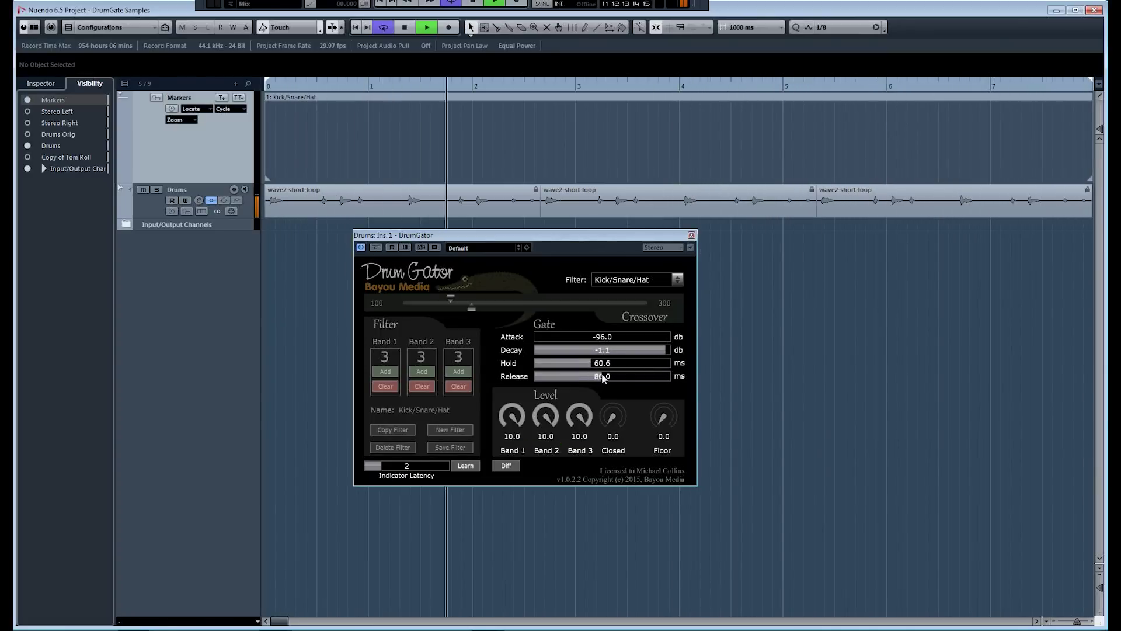
pyautogui.moveTo(606, 378); pyautogui.dragTo(643, 365)
pyautogui.click(625, 365)
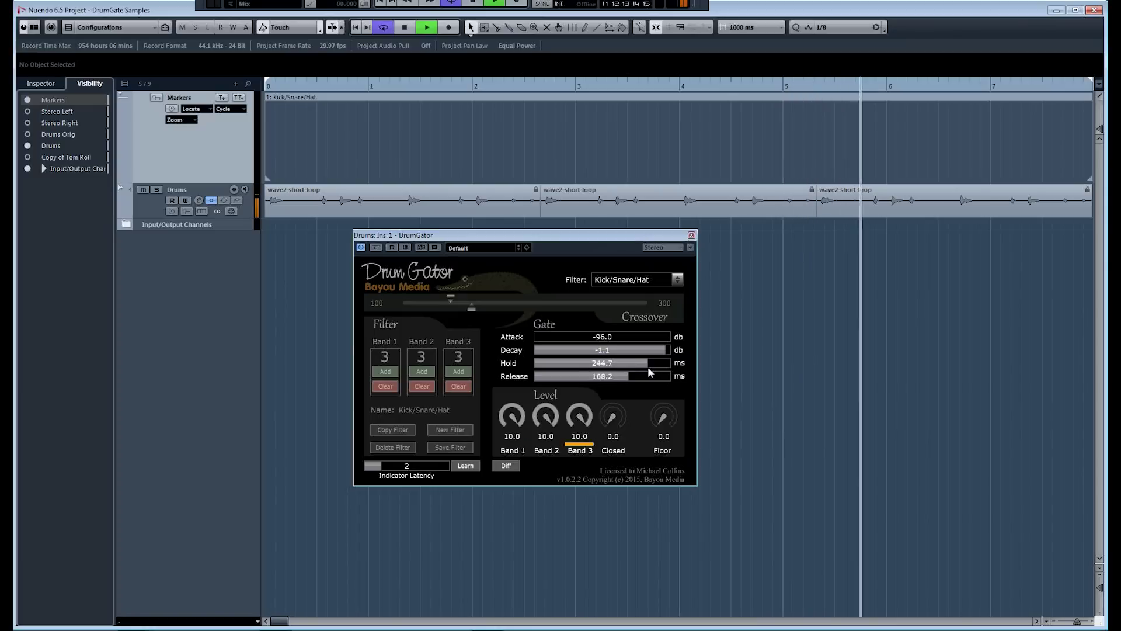
pyautogui.click(594, 363)
pyautogui.click(603, 377)
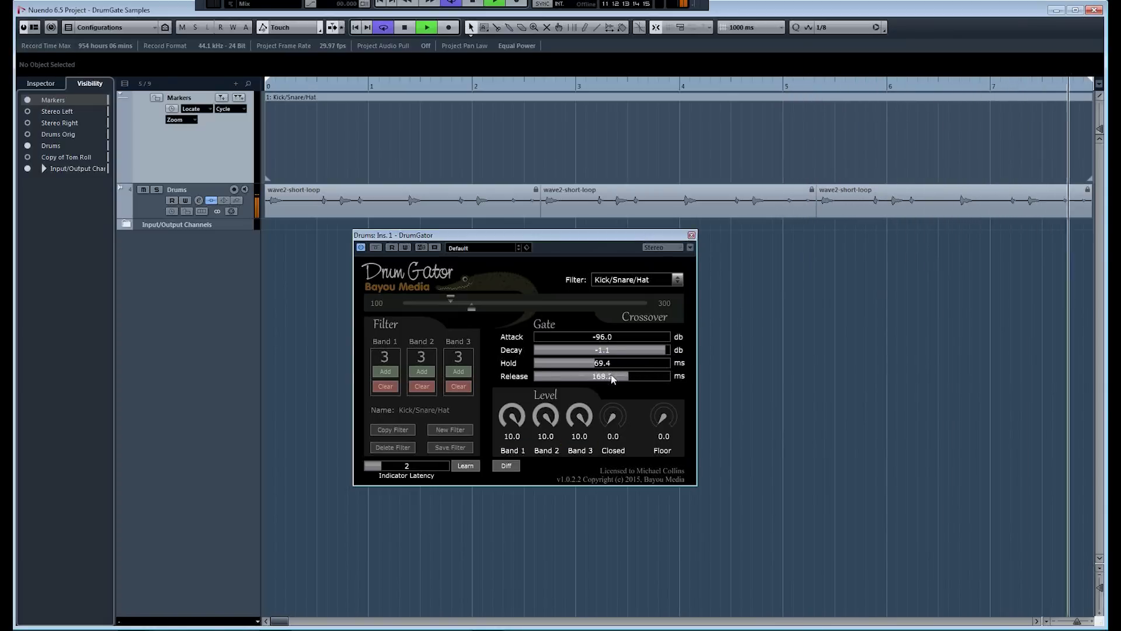
pyautogui.moveTo(602, 375); pyautogui.dragTo(580, 376)
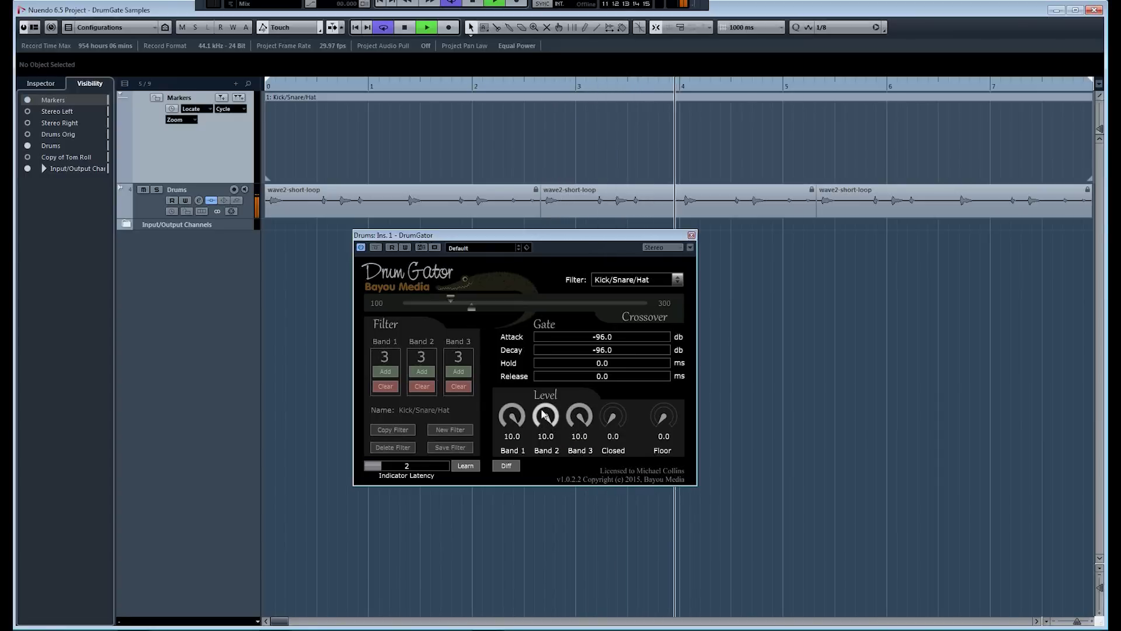
pyautogui.moveTo(544, 416); pyautogui.dragTo(560, 526)
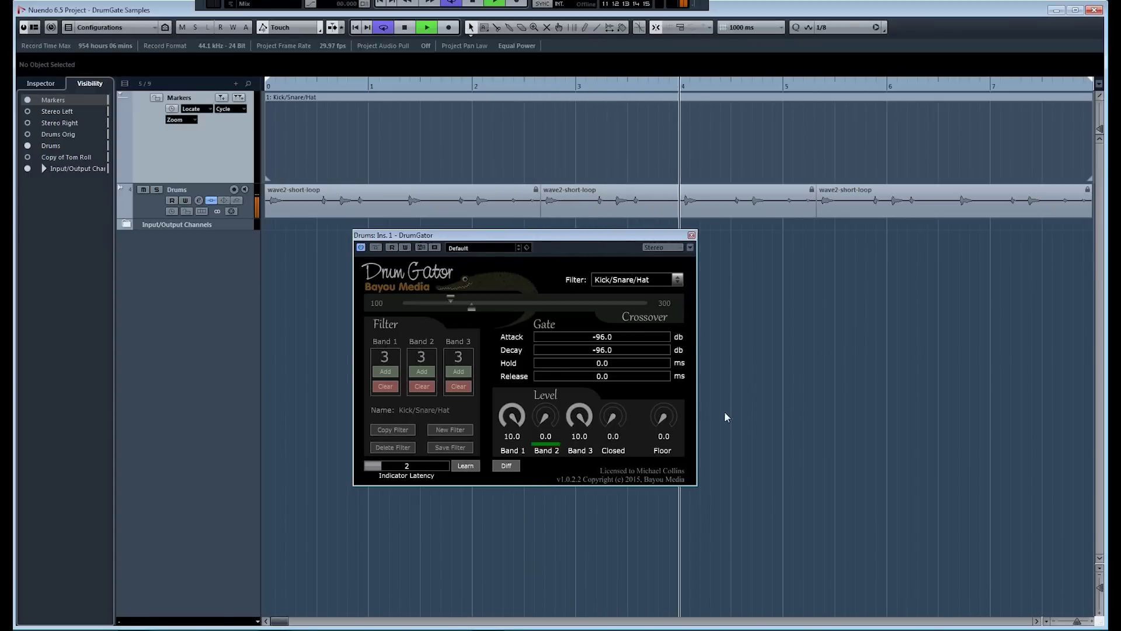
# Mute and restore the Band 1, 2 and 3 levels in turn to hear each band alone.
pyautogui.moveTo(508, 412); pyautogui.dragTo(524, 491)
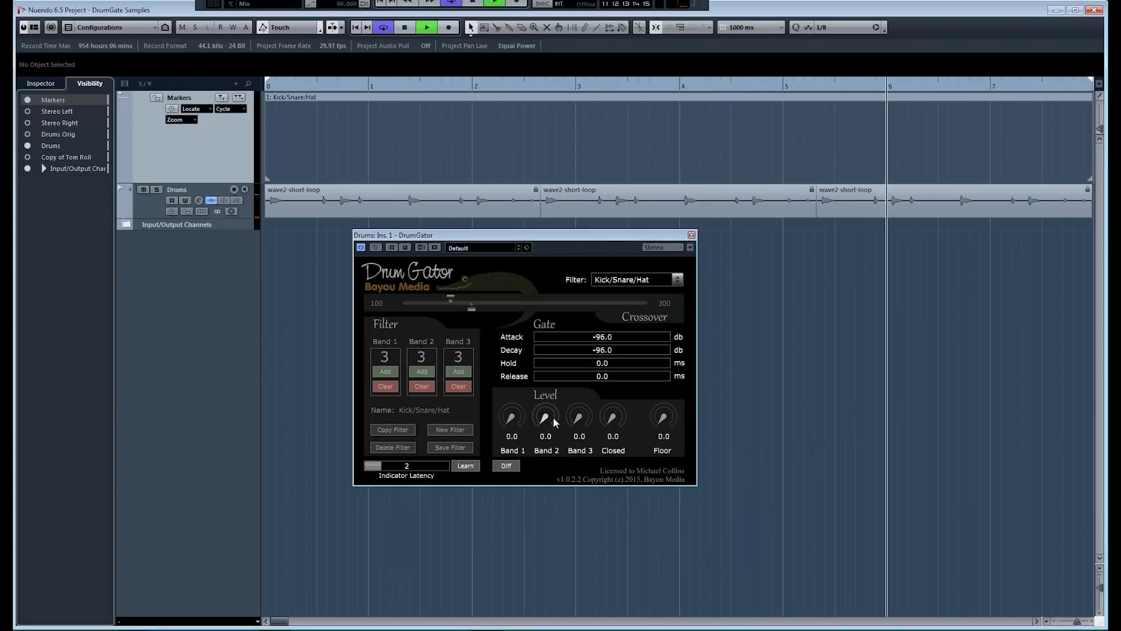
pyautogui.moveTo(552, 417); pyautogui.dragTo(550, 342)
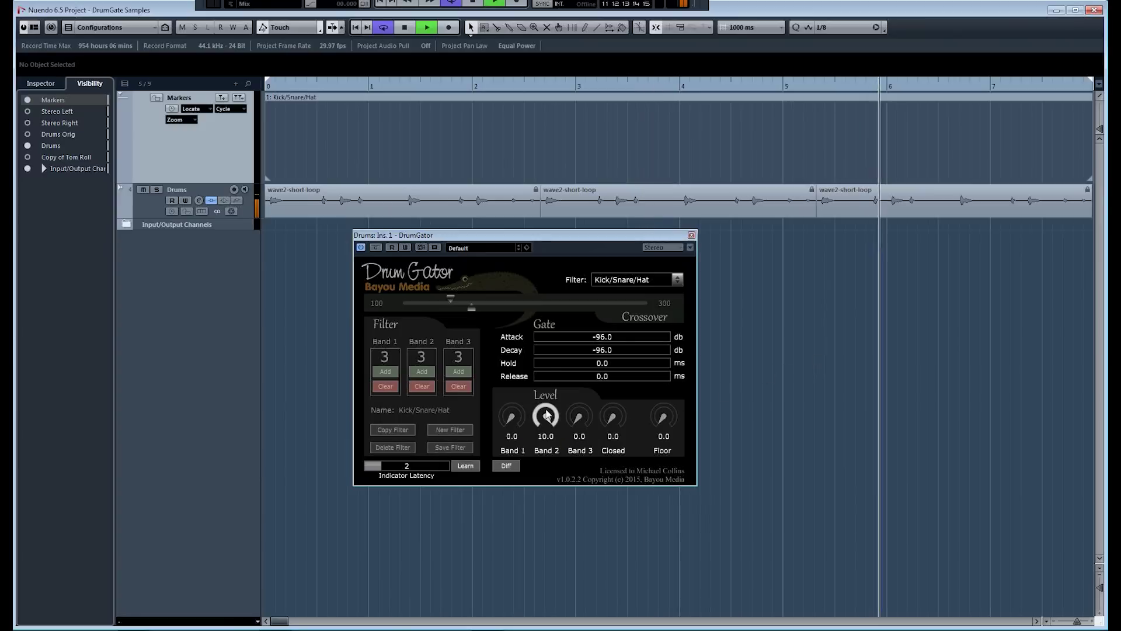
pyautogui.moveTo(547, 414); pyautogui.dragTo(548, 417)
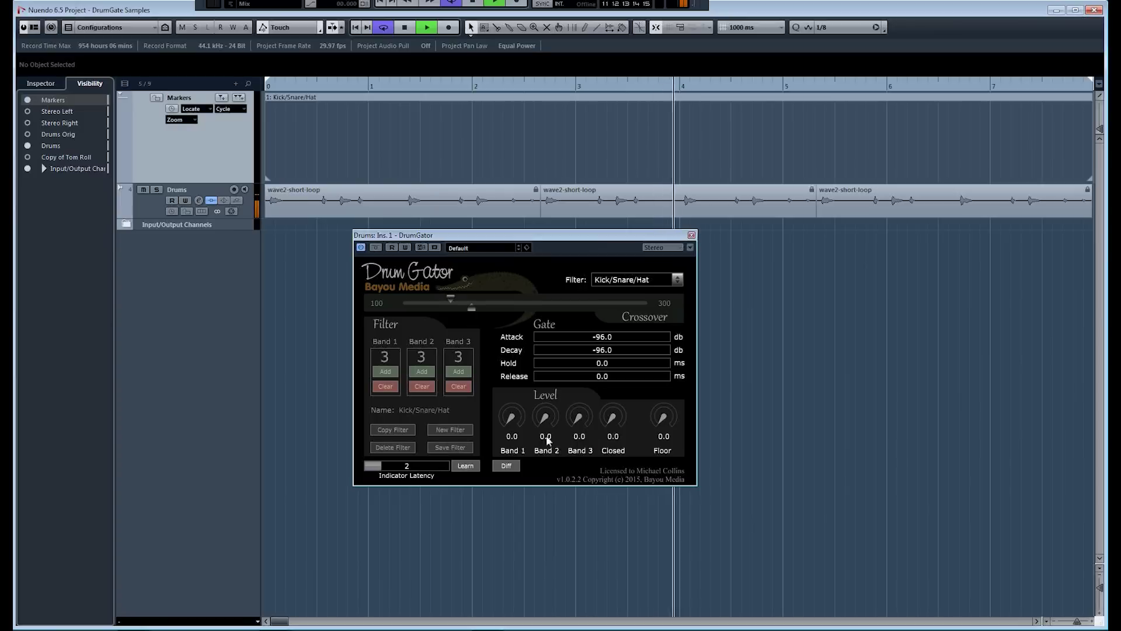
pyautogui.click(544, 415)
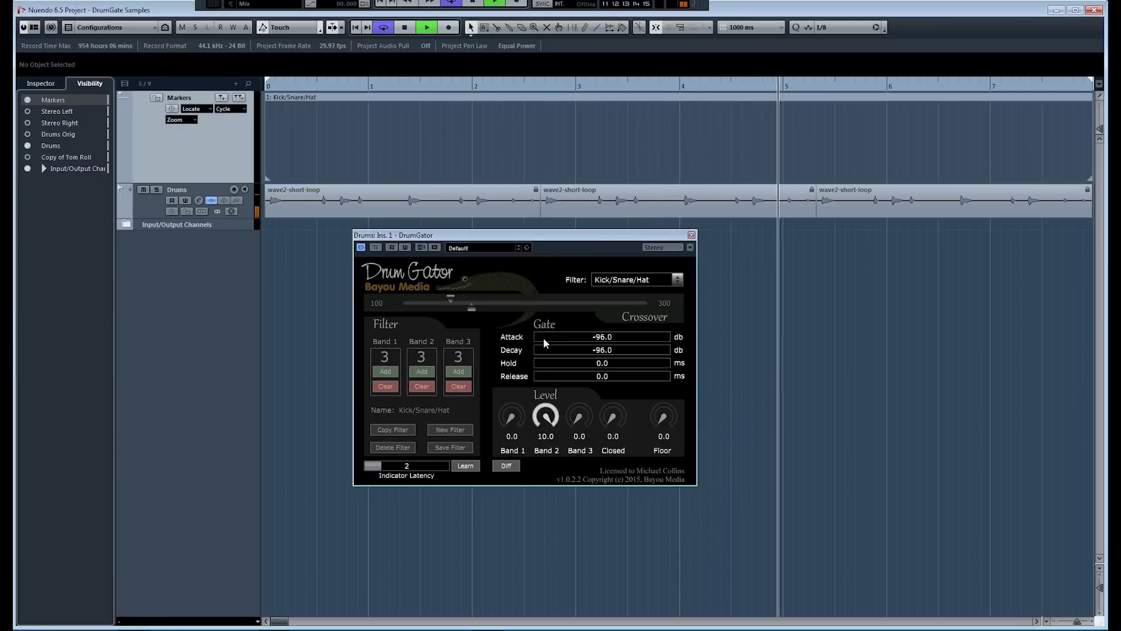
pyautogui.click(544, 415)
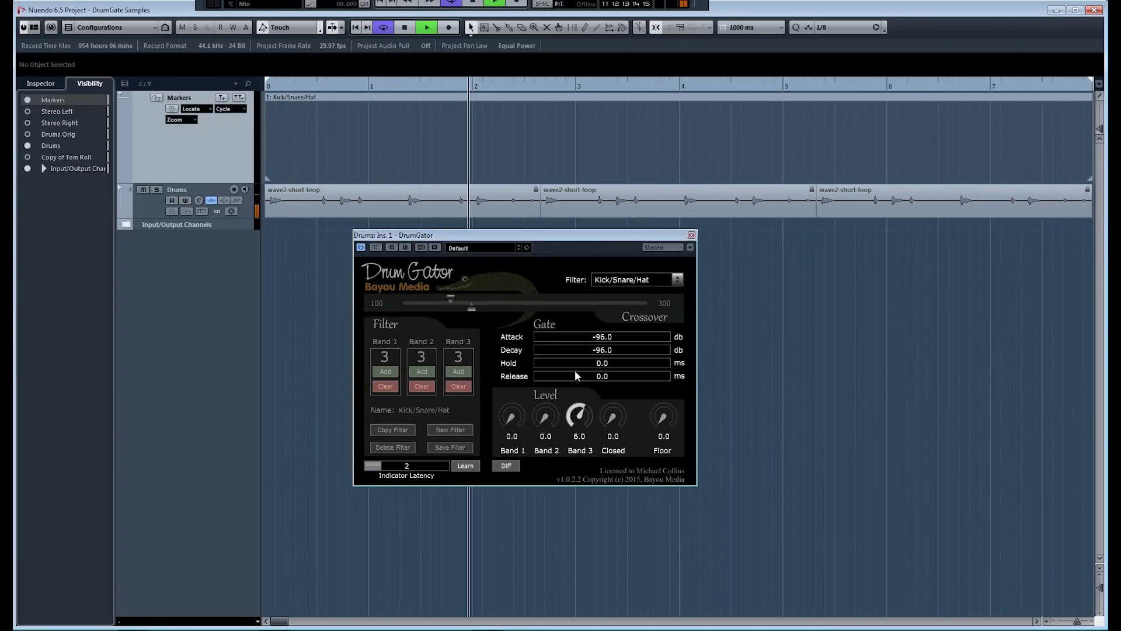
pyautogui.click(576, 415)
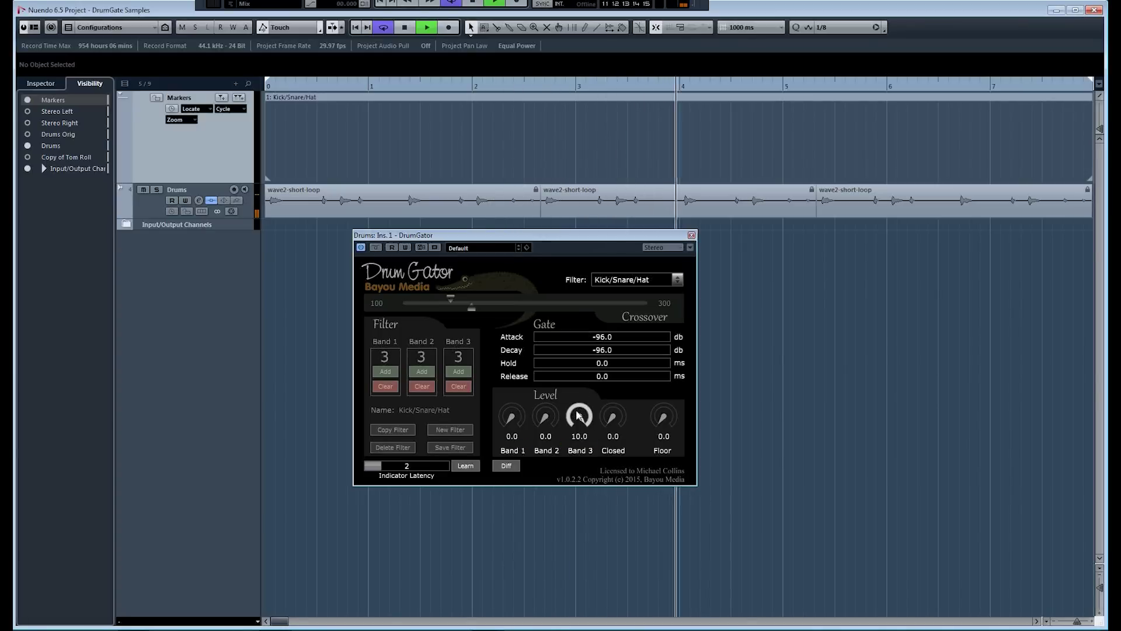
pyautogui.scroll(-1, 578, 414)
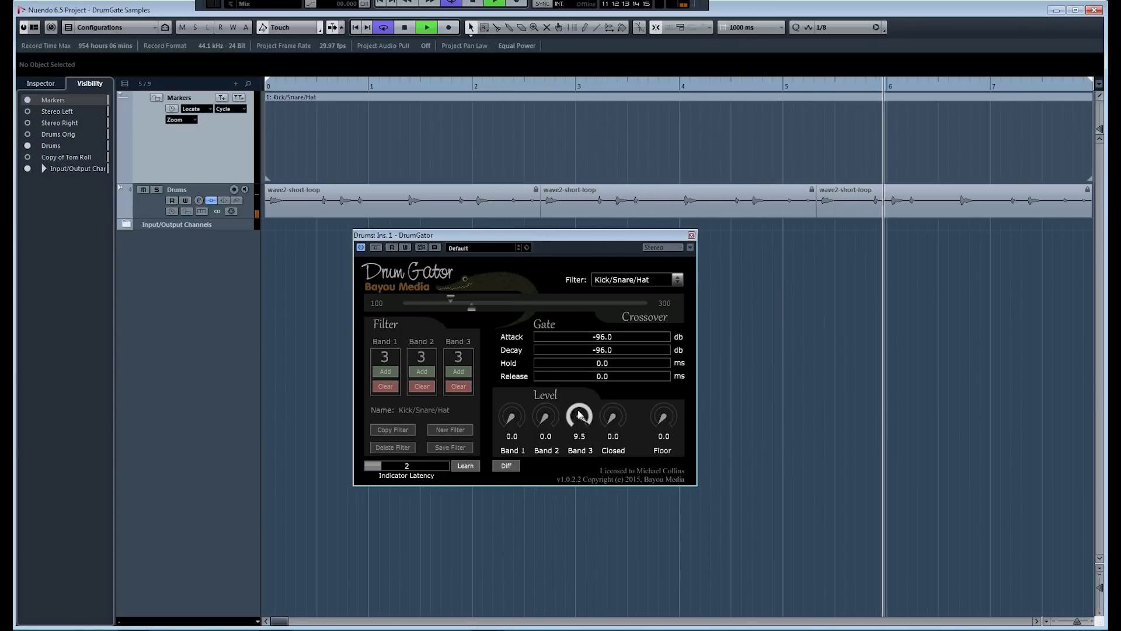
pyautogui.click(579, 415)
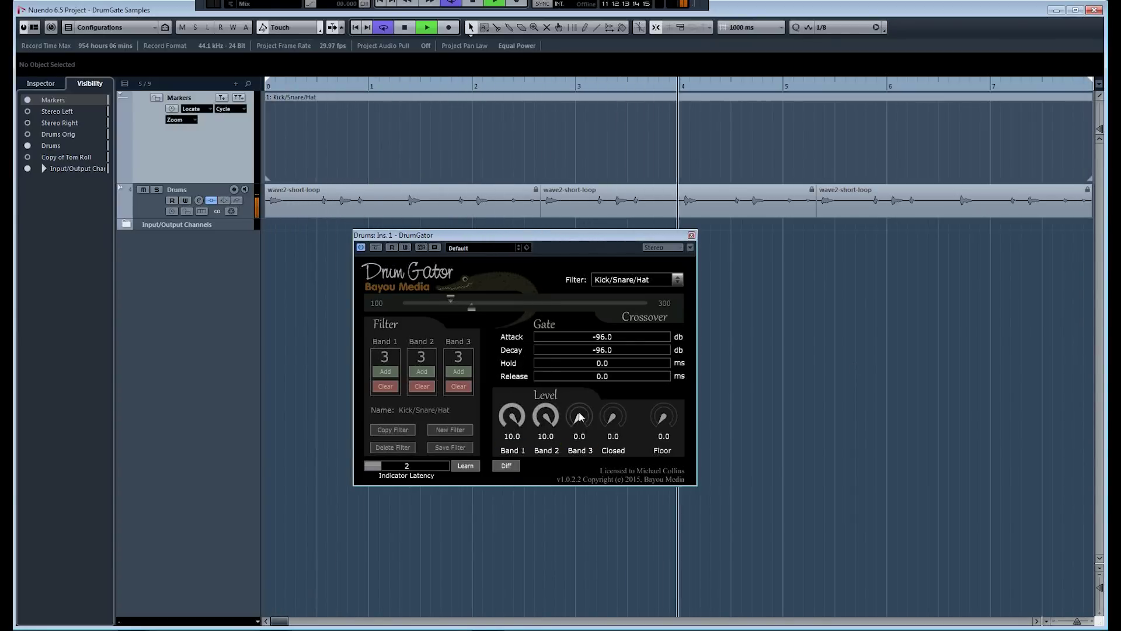
pyautogui.moveTo(579, 415); pyautogui.dragTo(571, 364)
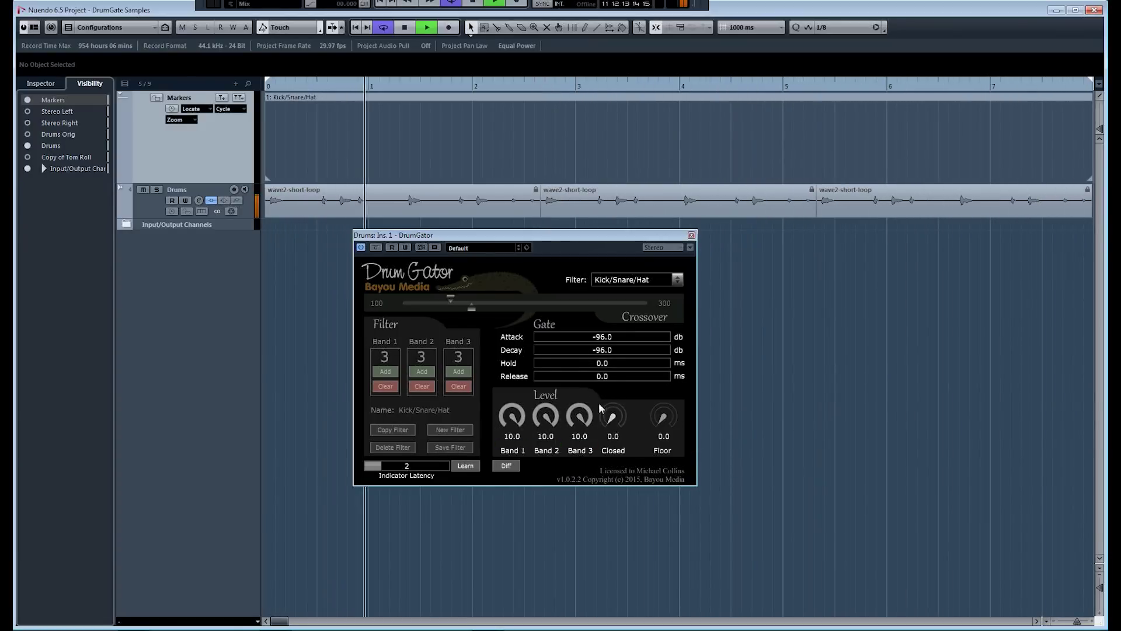
# Remove the Decay cut to 0.0 dB and set Hold to about 13.1 ms with Release 21.5 ms.
pyautogui.moveTo(538, 348); pyautogui.dragTo(693, 355)
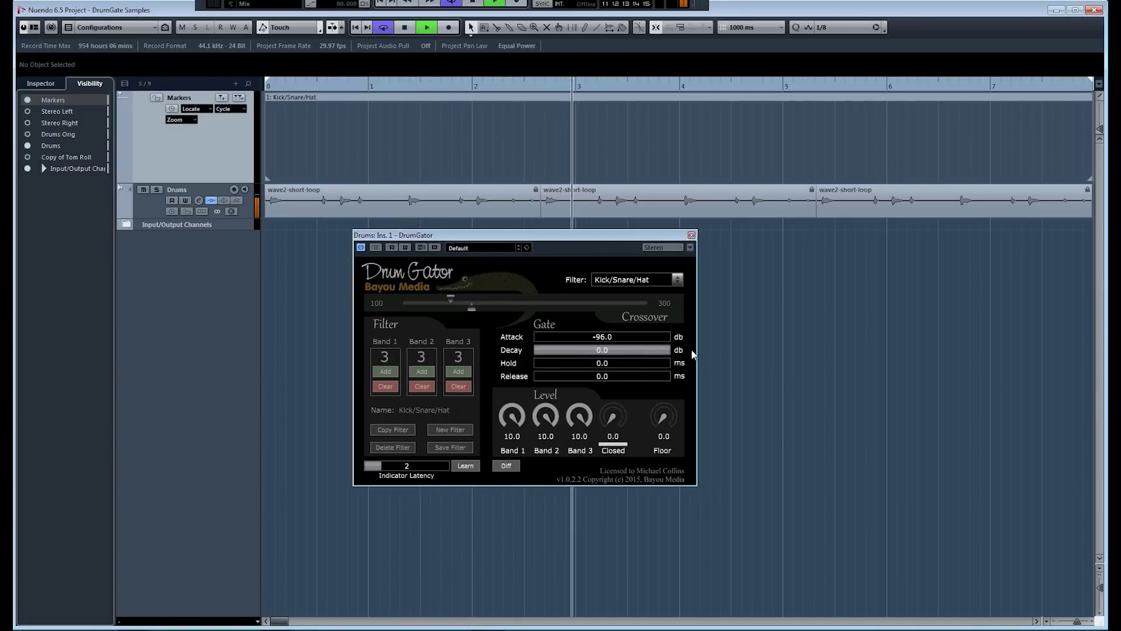
pyautogui.moveTo(545, 363)
pyautogui.mouseDown()
pyautogui.moveTo(559, 379)
pyautogui.moveTo(540, 363)
pyautogui.mouseUp()
pyautogui.moveTo(544, 376)
pyautogui.mouseDown()
pyautogui.moveTo(566, 375)
pyautogui.moveTo(562, 365)
pyautogui.mouseUp()
pyautogui.click(560, 362)
pyautogui.moveTo(565, 376); pyautogui.dragTo(569, 378)
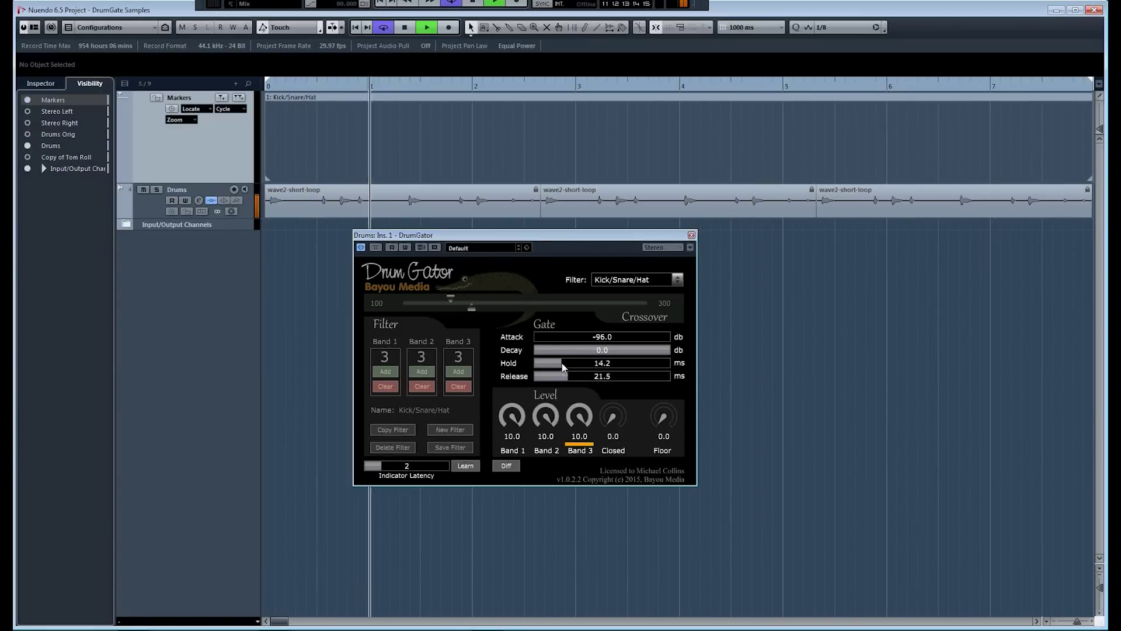
pyautogui.click(564, 363)
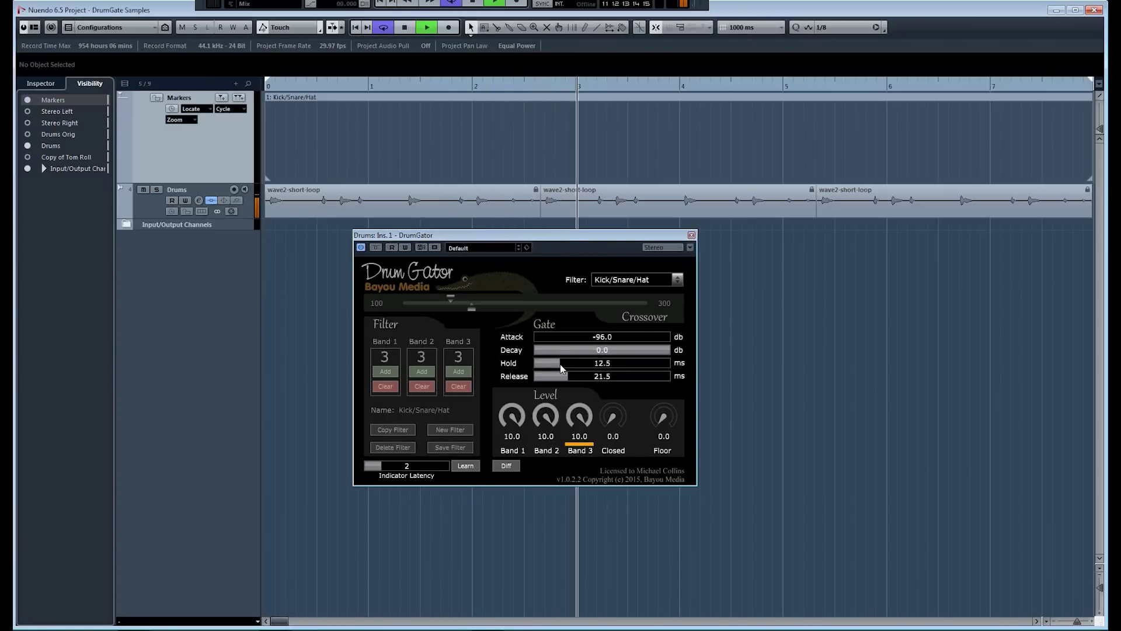
pyautogui.moveTo(560, 364); pyautogui.dragTo(569, 363)
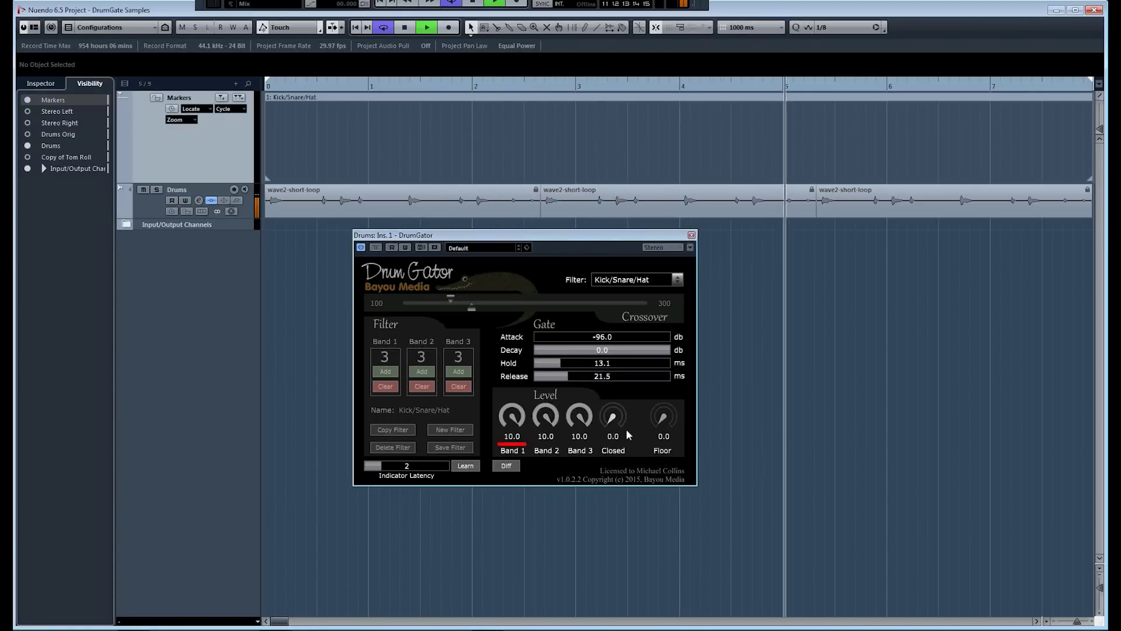
# Turn the Closed level up to 10.0, then bring Band 2 down to 5.0 and Band 1 to 8.0.
pyautogui.moveTo(609, 423); pyautogui.dragTo(619, 364)
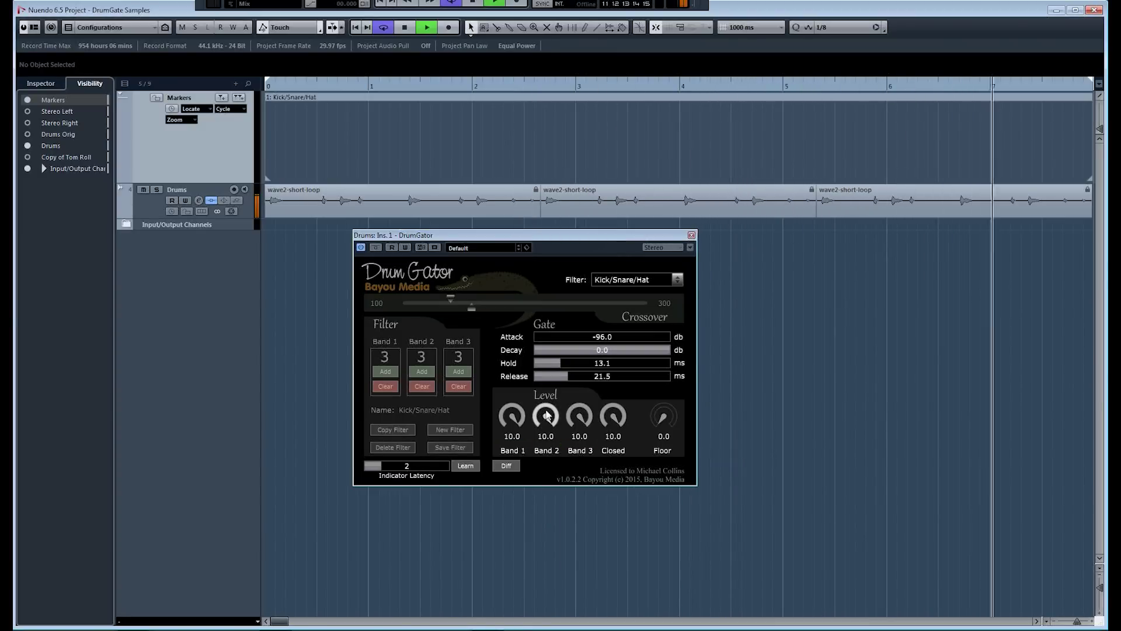
pyautogui.moveTo(542, 411); pyautogui.dragTo(541, 436)
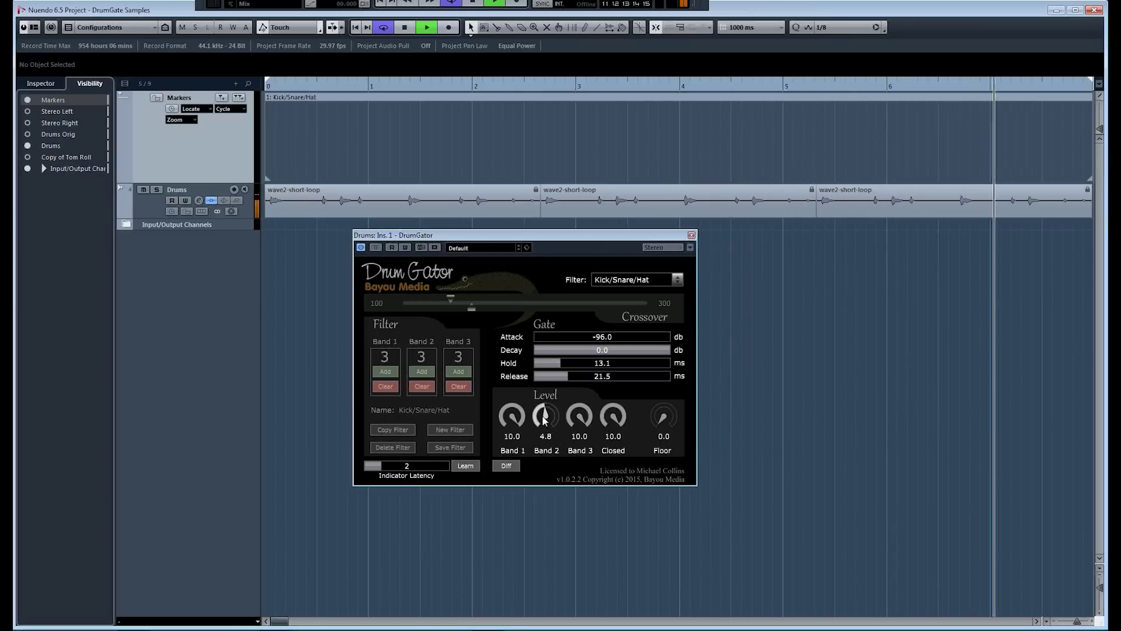
pyautogui.moveTo(542, 416)
pyautogui.mouseDown()
pyautogui.moveTo(545, 447)
pyautogui.moveTo(542, 415)
pyautogui.mouseUp()
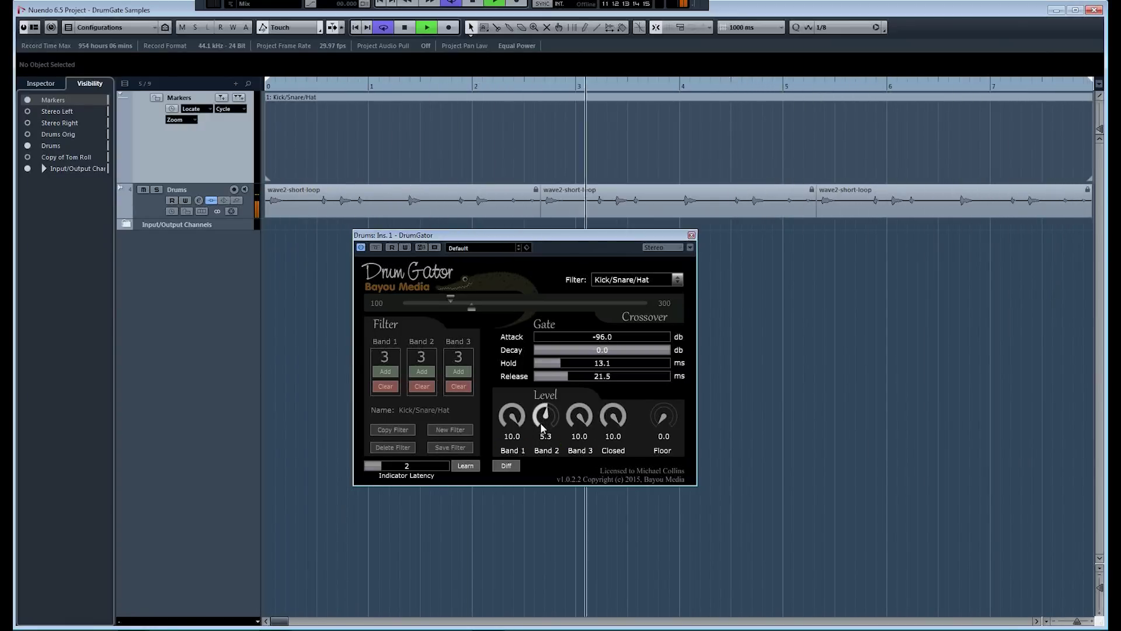
pyautogui.moveTo(542, 427); pyautogui.dragTo(508, 438)
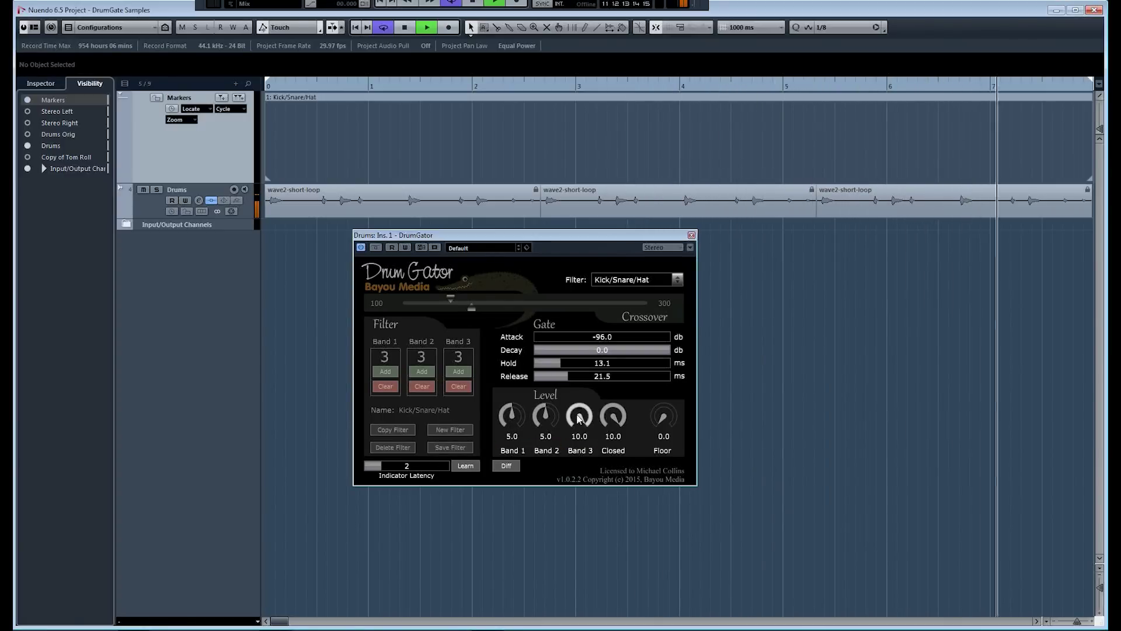
# Lower Band 3 and Closed to 5.0, then rebalance the Band 1 and Band 2 levels to 5.0.
pyautogui.moveTo(578, 418); pyautogui.dragTo(581, 453)
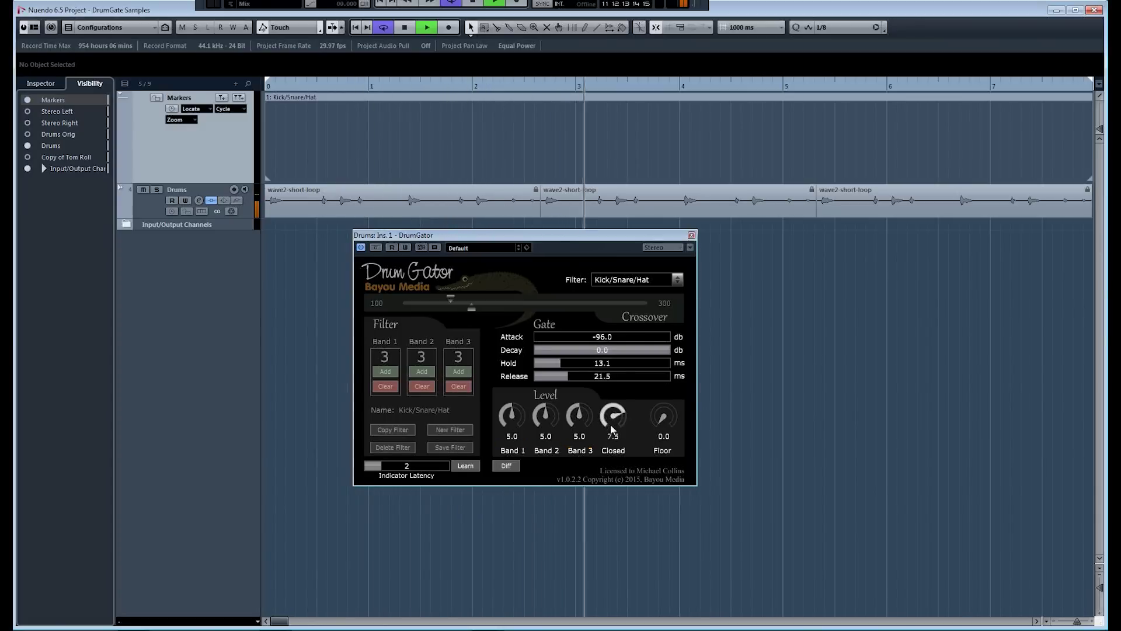
pyautogui.moveTo(610, 444); pyautogui.dragTo(735, 454)
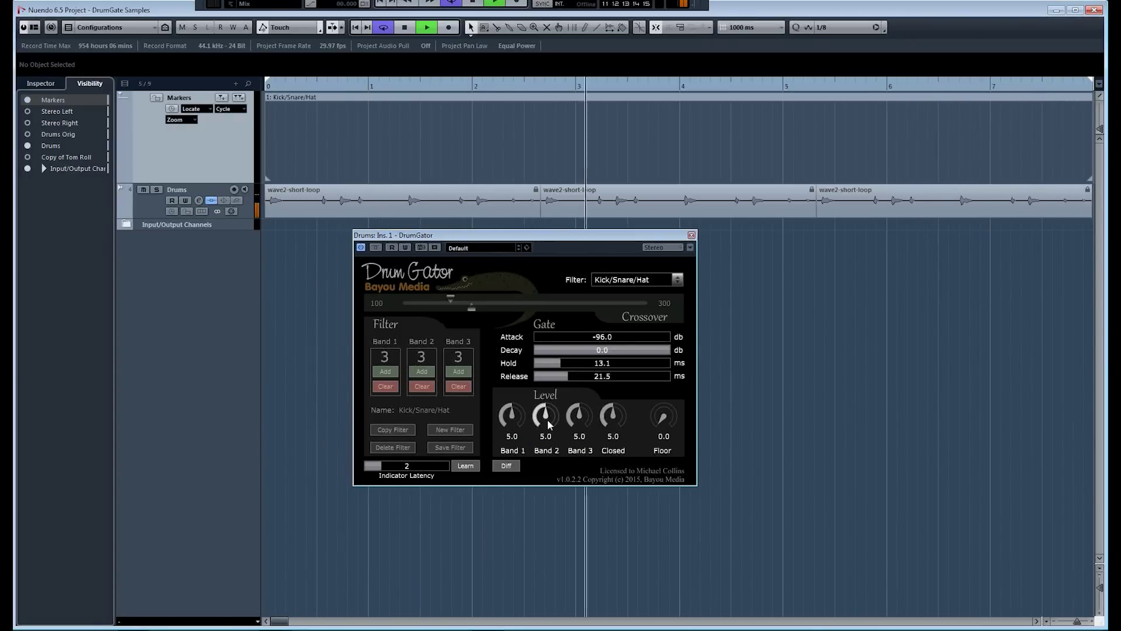
pyautogui.moveTo(542, 421); pyautogui.dragTo(546, 404)
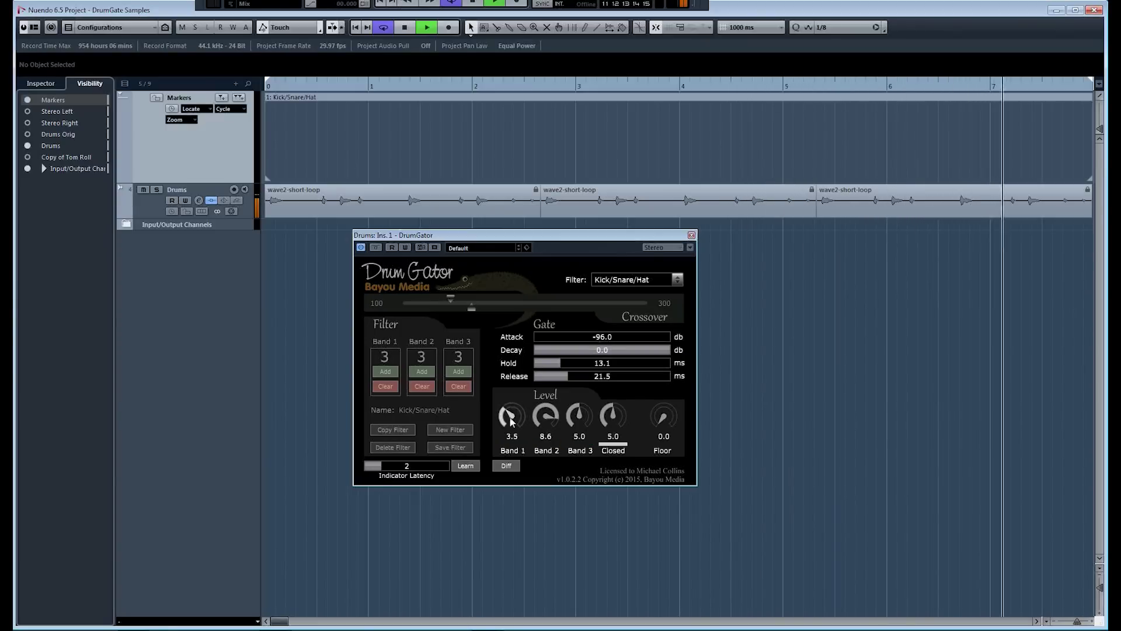
pyautogui.moveTo(512, 413); pyautogui.dragTo(511, 431)
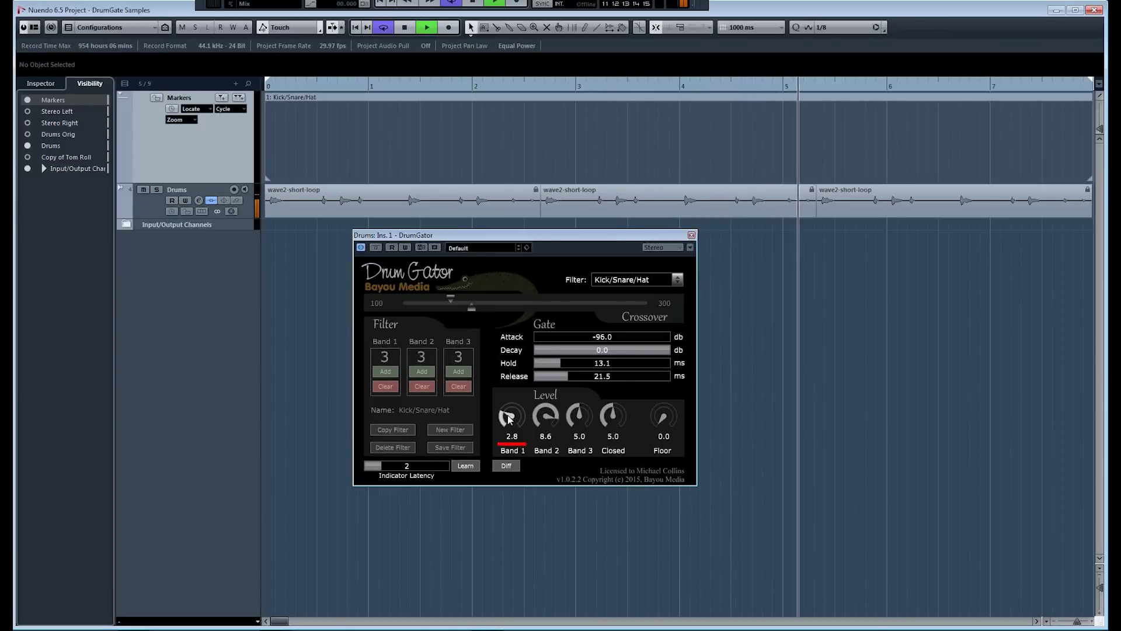
pyautogui.moveTo(508, 417); pyautogui.dragTo(543, 416)
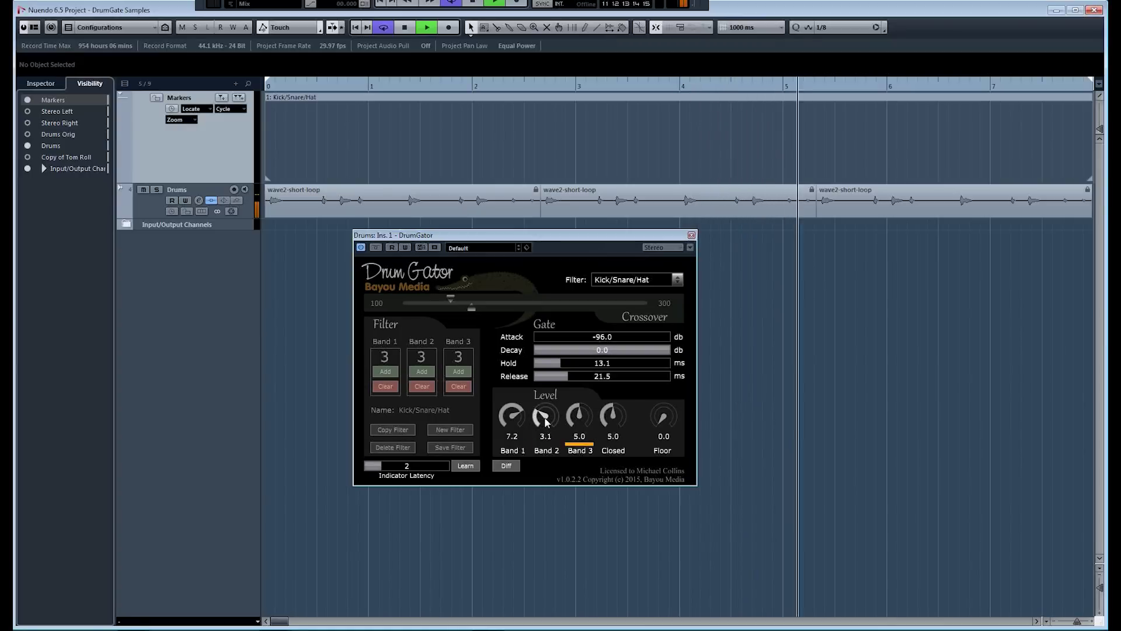
pyautogui.moveTo(546, 423); pyautogui.dragTo(514, 427)
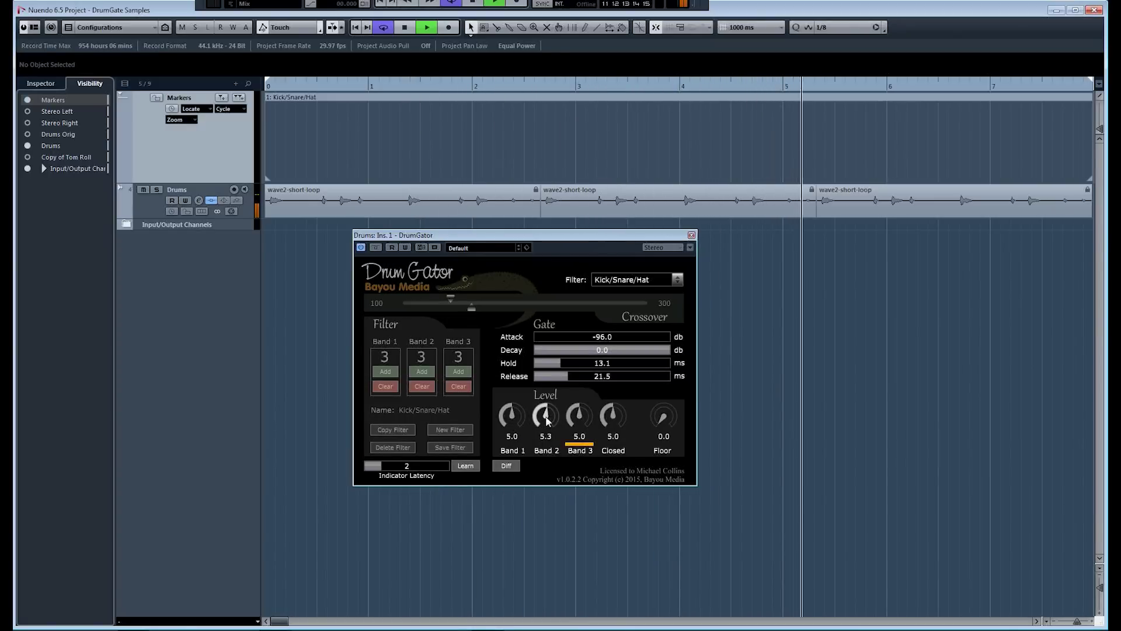
pyautogui.moveTo(546, 419); pyautogui.dragTo(547, 420)
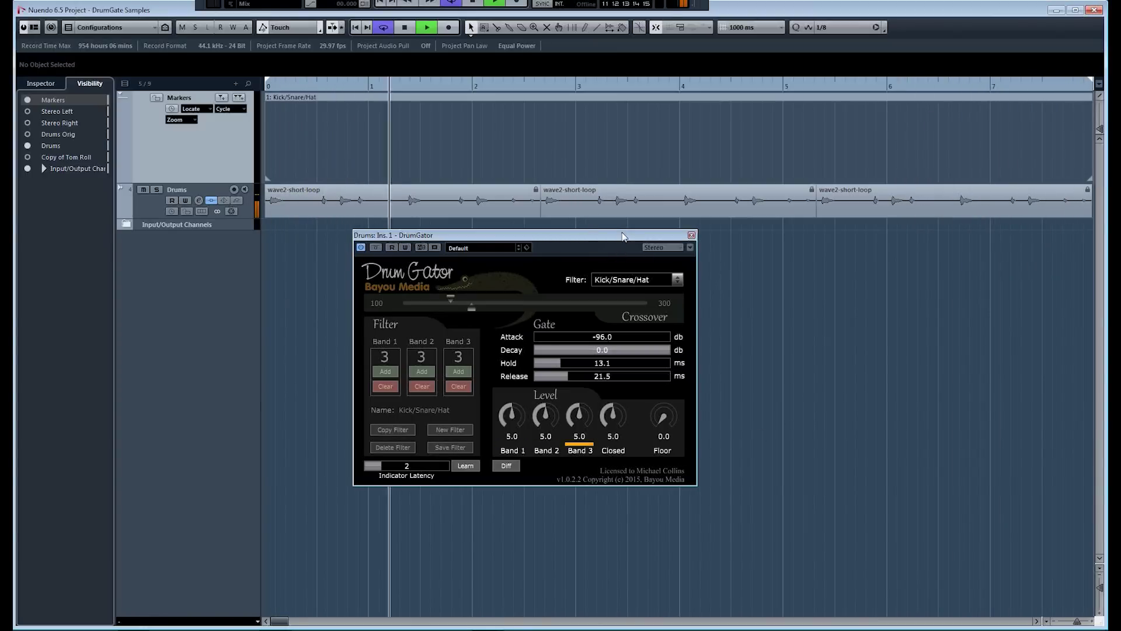
# Stop playback and zoom out the timeline until all the Cajon clips are visible.
pyautogui.press('space')
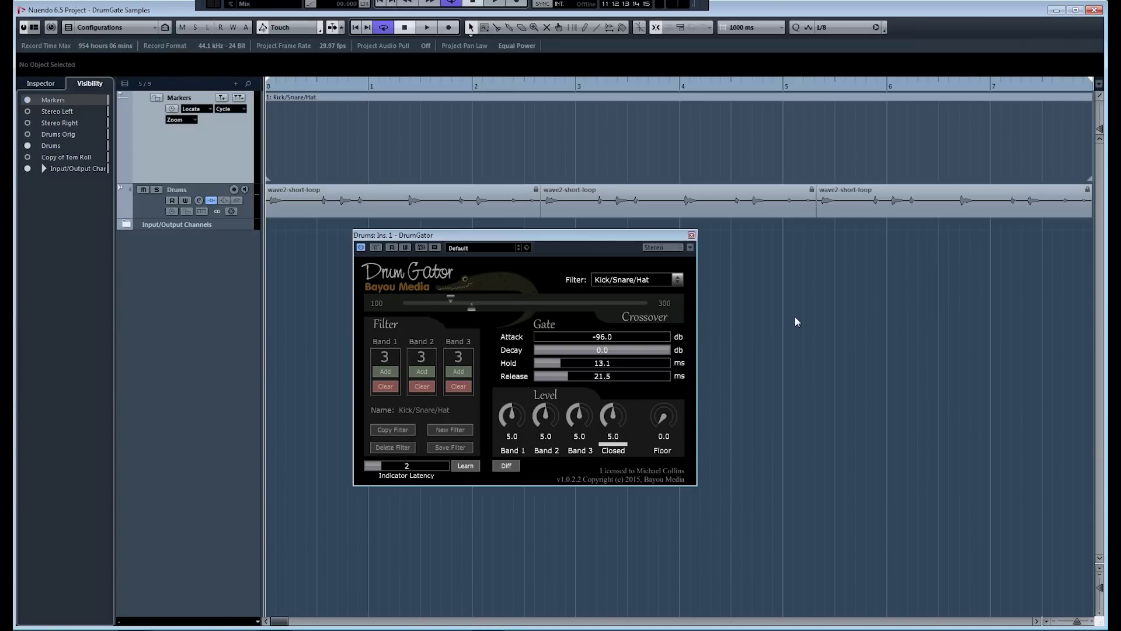
pyautogui.press('g')
pyautogui.click(646, 353)
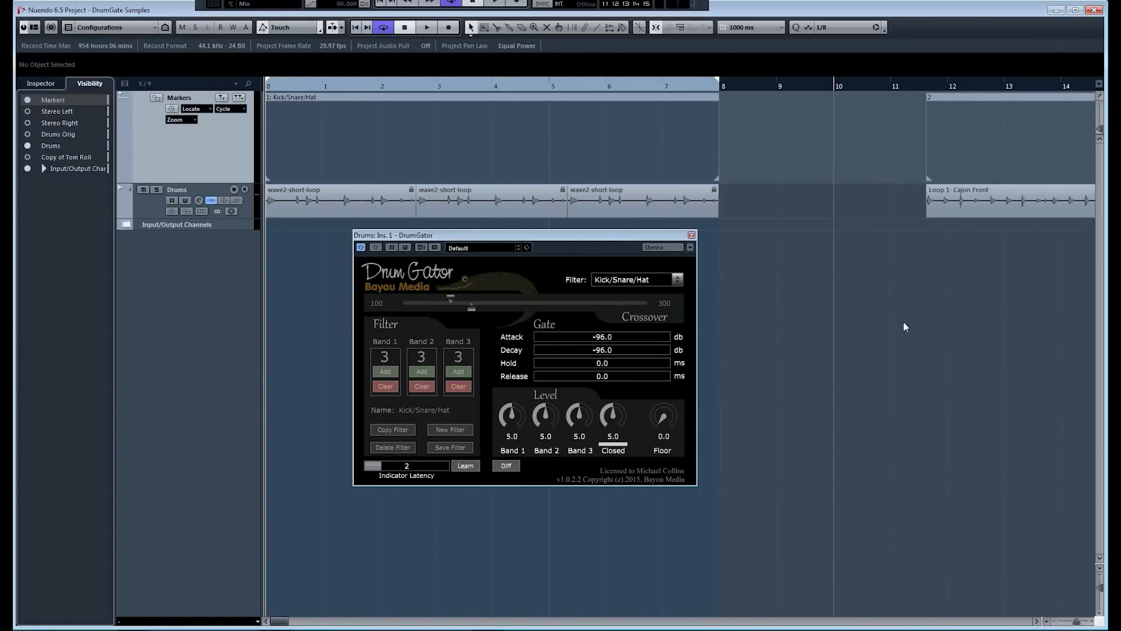
pyautogui.press('g')
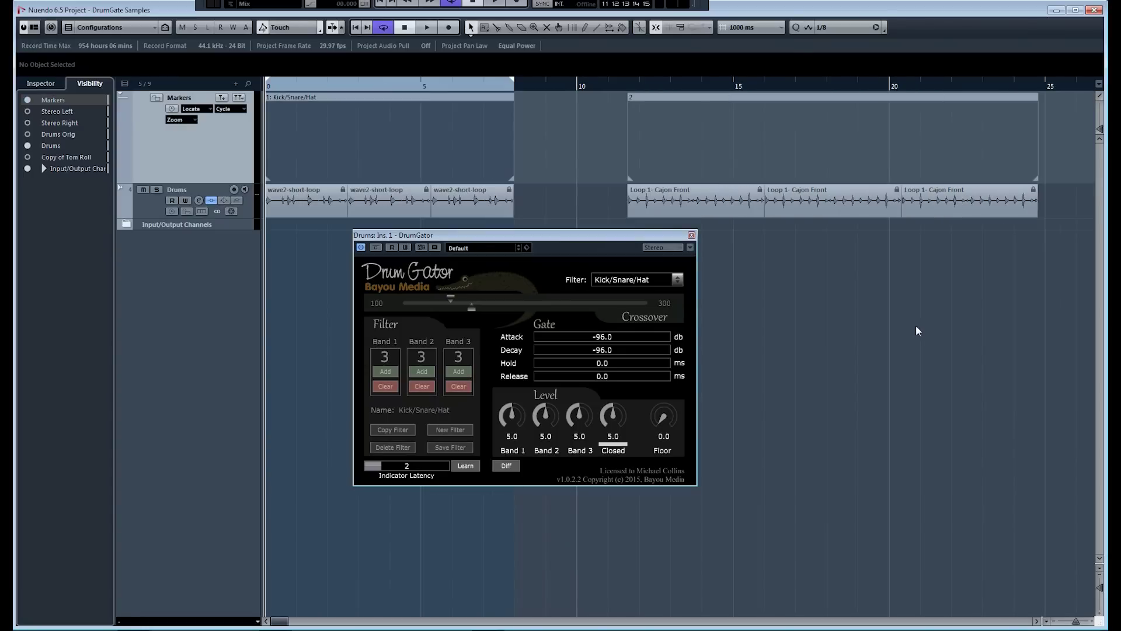
# Set the cycle range to marker 2's span and zoom the view to fit it.
pyautogui.doubleClick(780, 99)
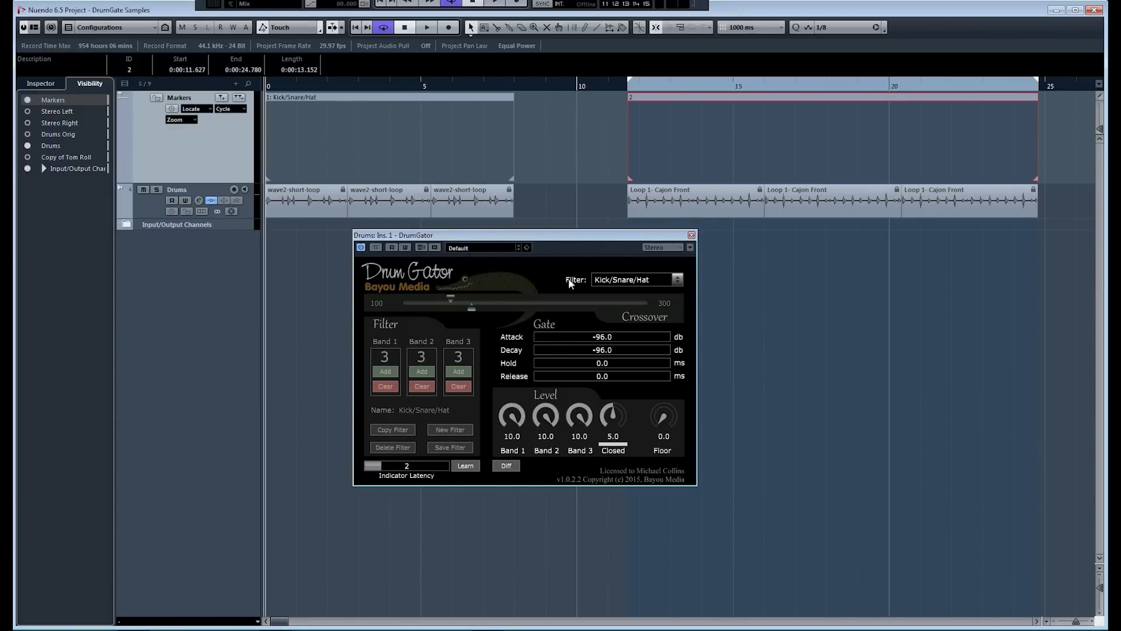
pyautogui.moveTo(564, 237); pyautogui.dragTo(567, 246)
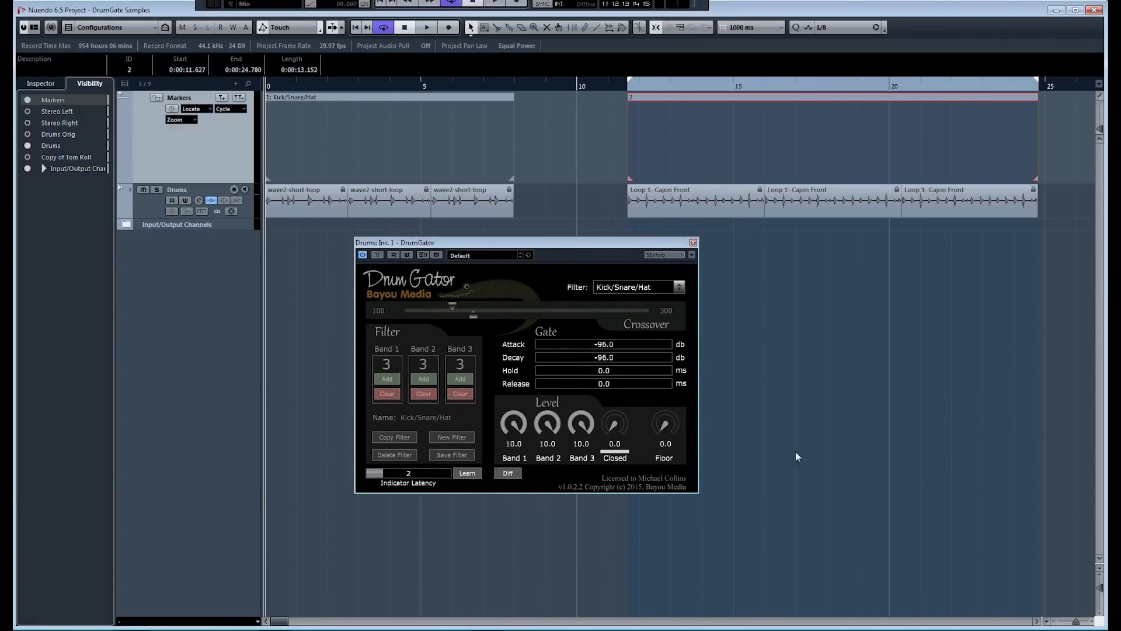
pyautogui.click(791, 338)
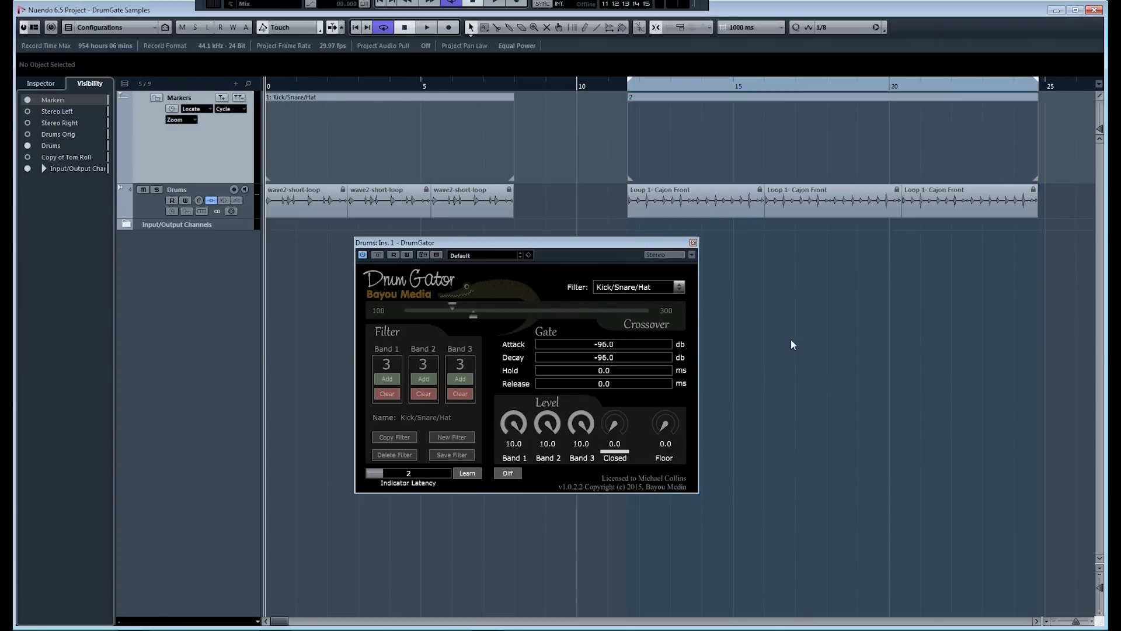
pyautogui.press('h')
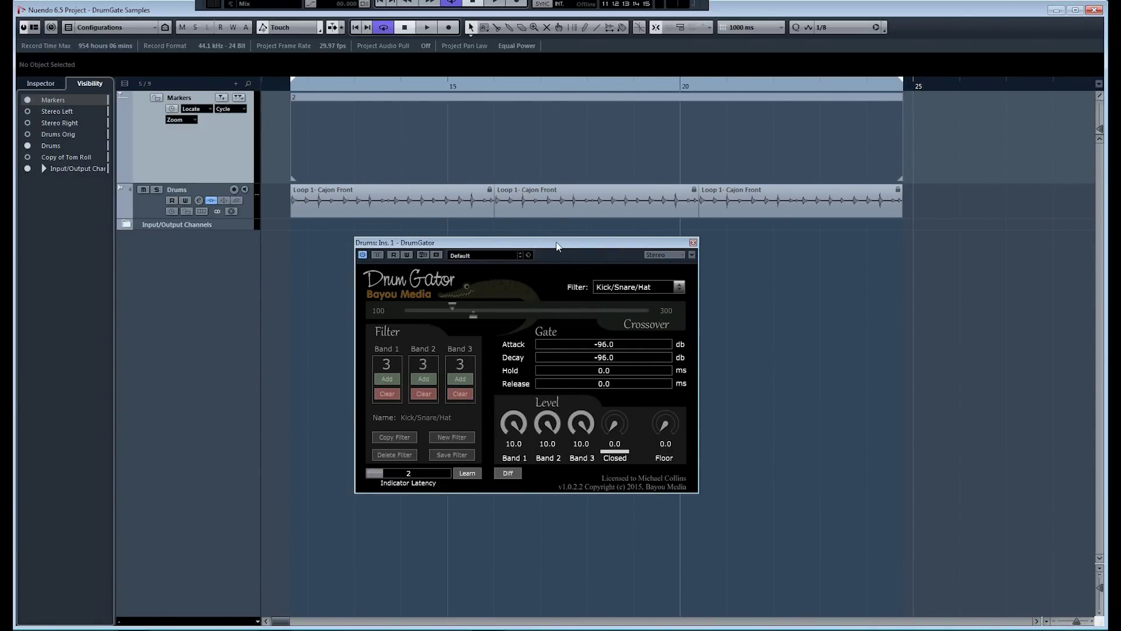
pyautogui.moveTo(556, 242); pyautogui.dragTo(558, 247)
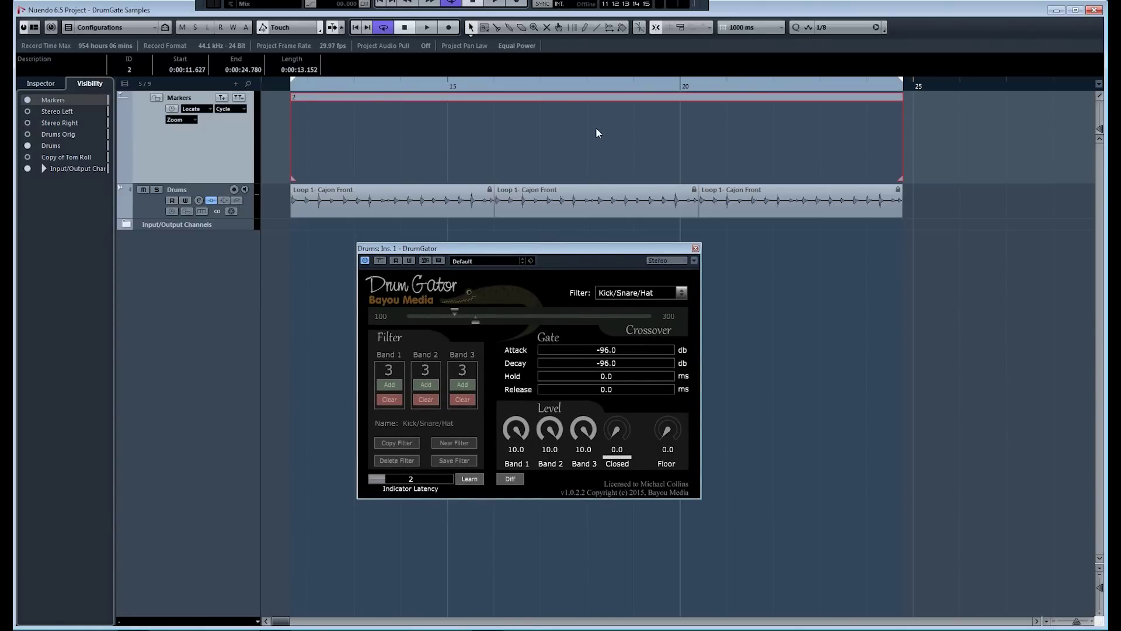
# Apply DrumGator's Cajon filter preset, play the loop, and turn Band 2 down to 0.0.
pyautogui.click(649, 298)
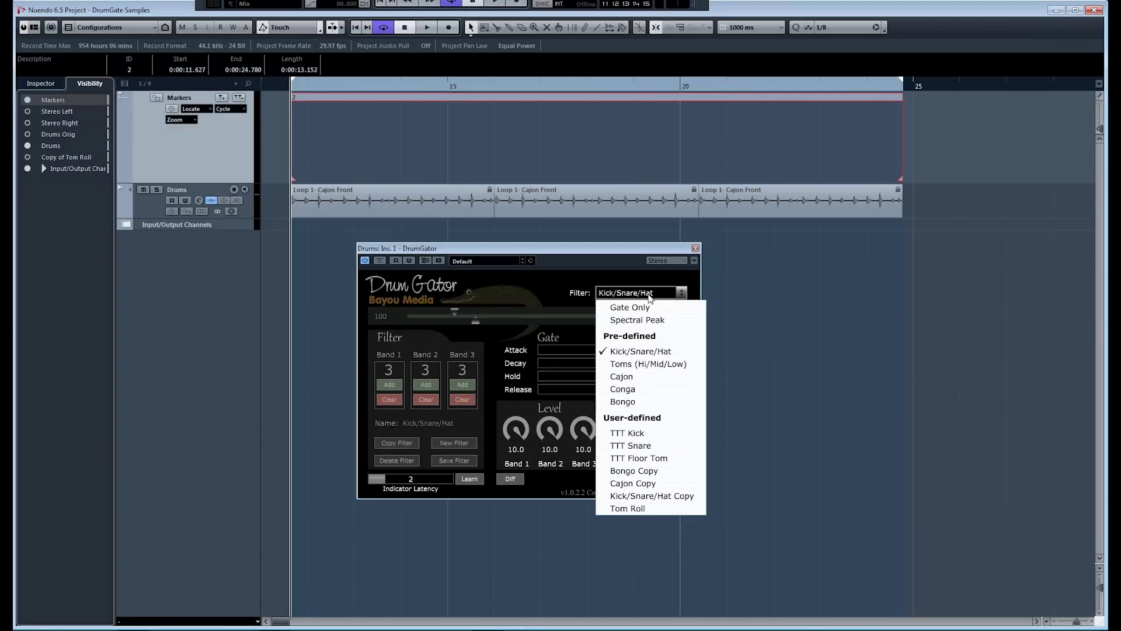
pyautogui.click(647, 378)
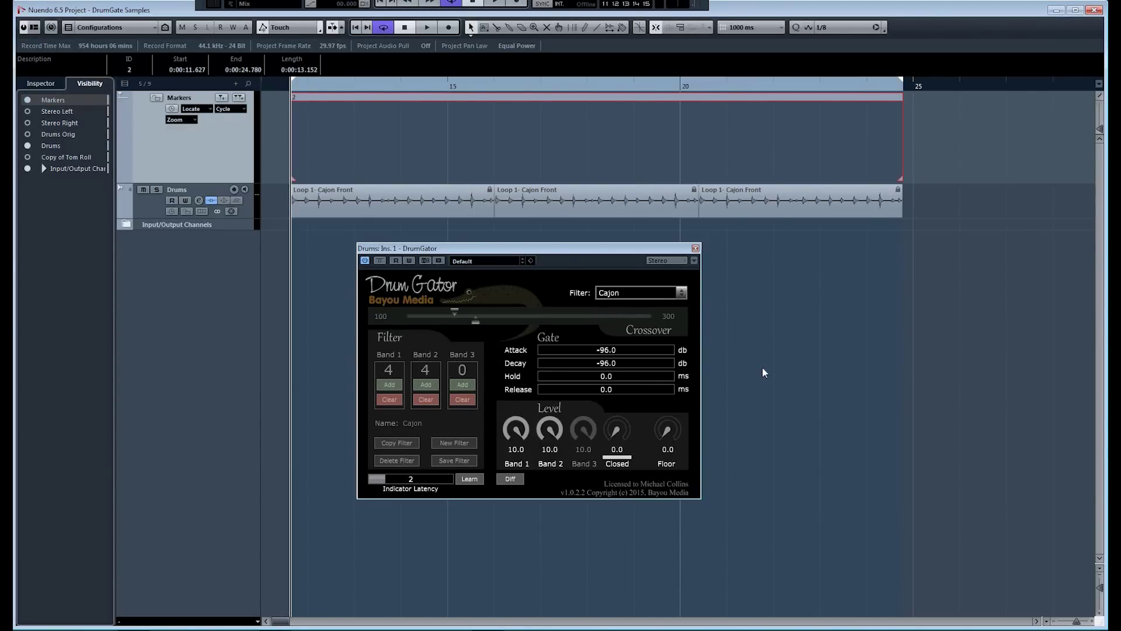
pyautogui.press('space')
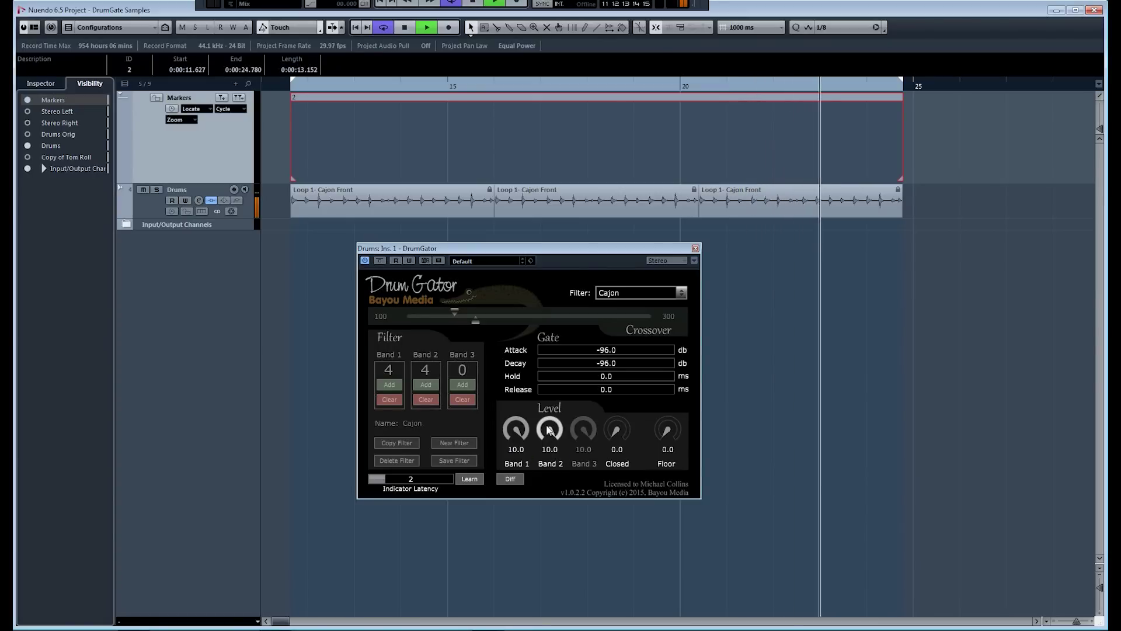
pyautogui.moveTo(543, 432); pyautogui.dragTo(652, 555)
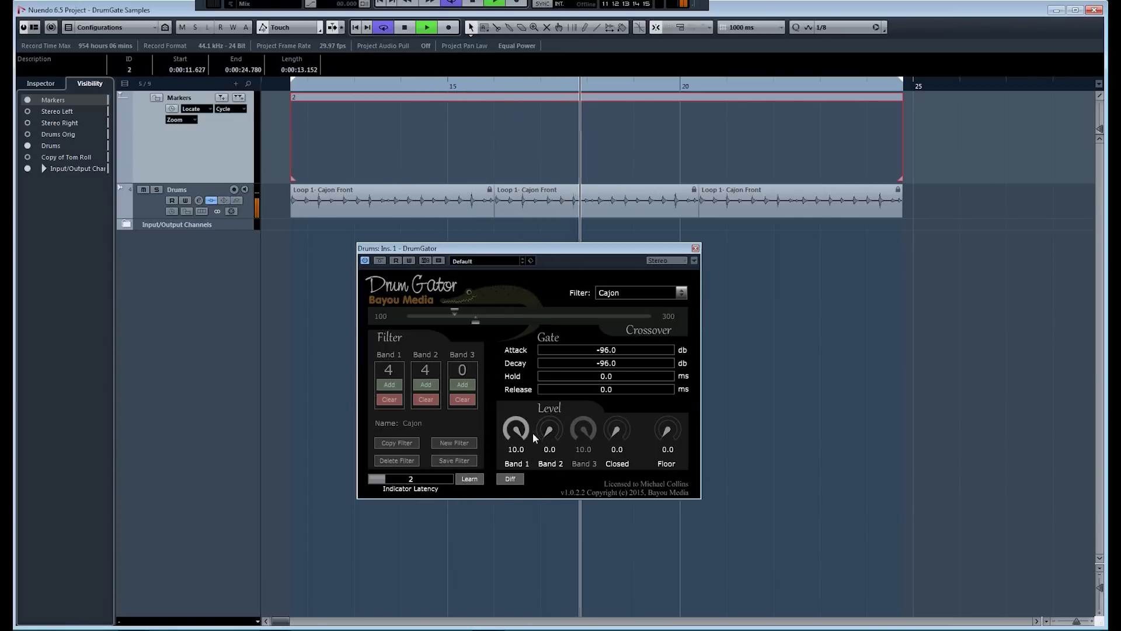
pyautogui.moveTo(551, 393); pyautogui.dragTo(523, 369)
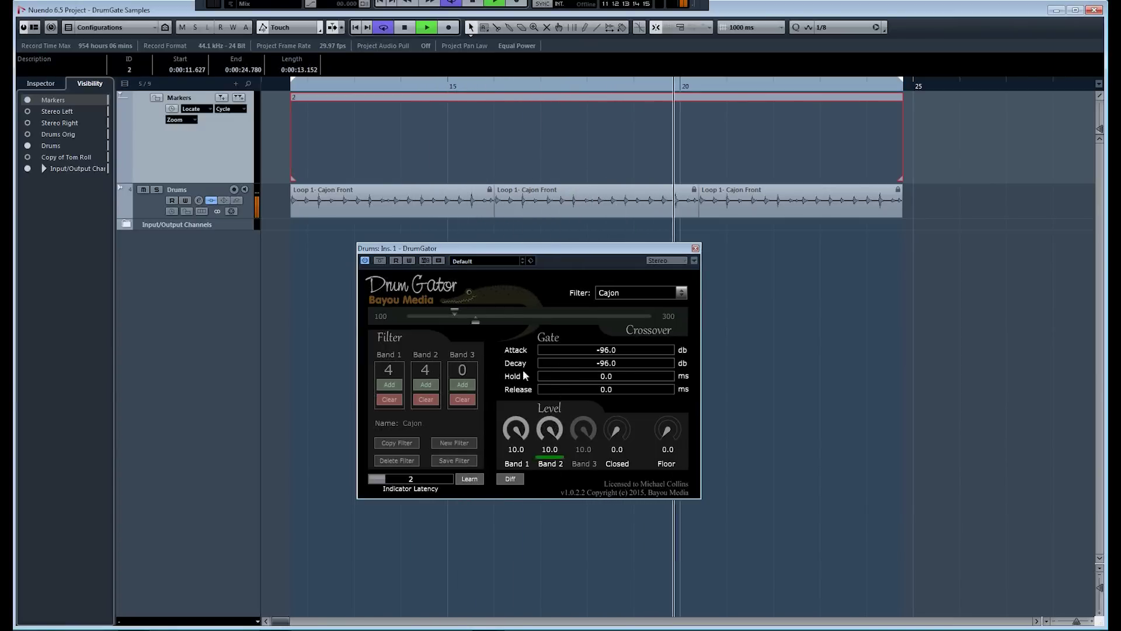
pyautogui.moveTo(516, 429); pyautogui.dragTo(562, 545)
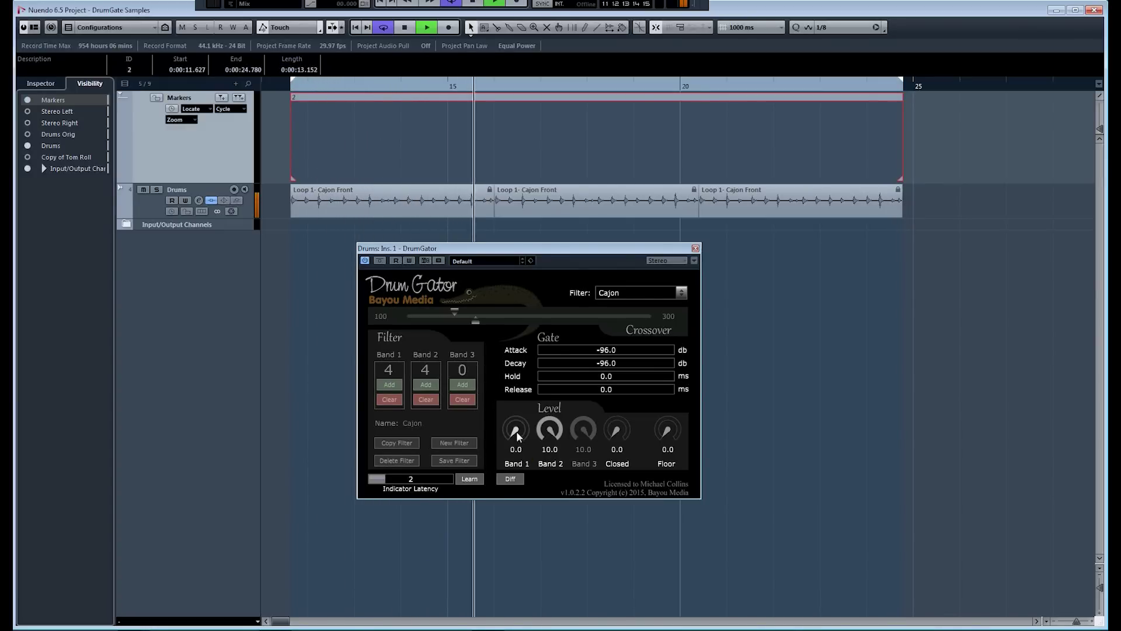
pyautogui.moveTo(516, 431); pyautogui.dragTo(520, 406)
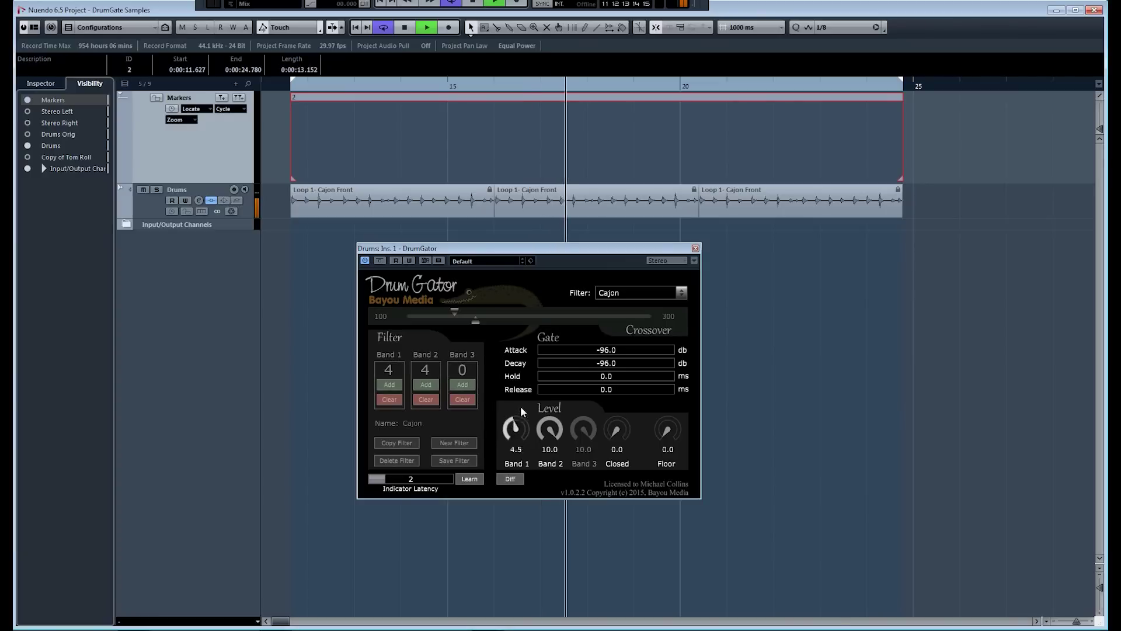